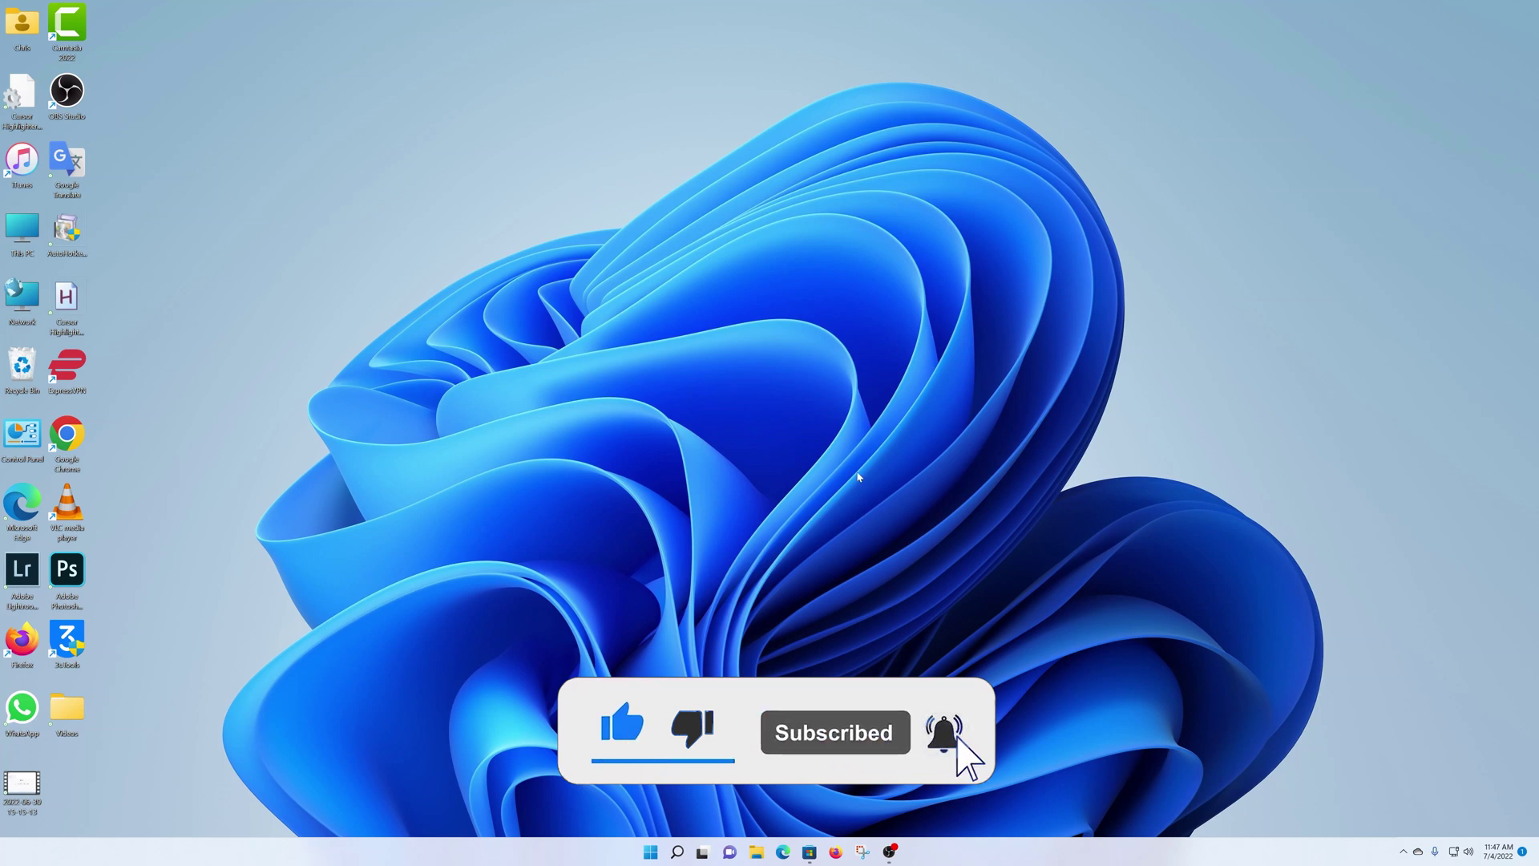
# Step: View the device specifications on the Settings About page, then close Settings
pyautogui.rightClick(651, 854)
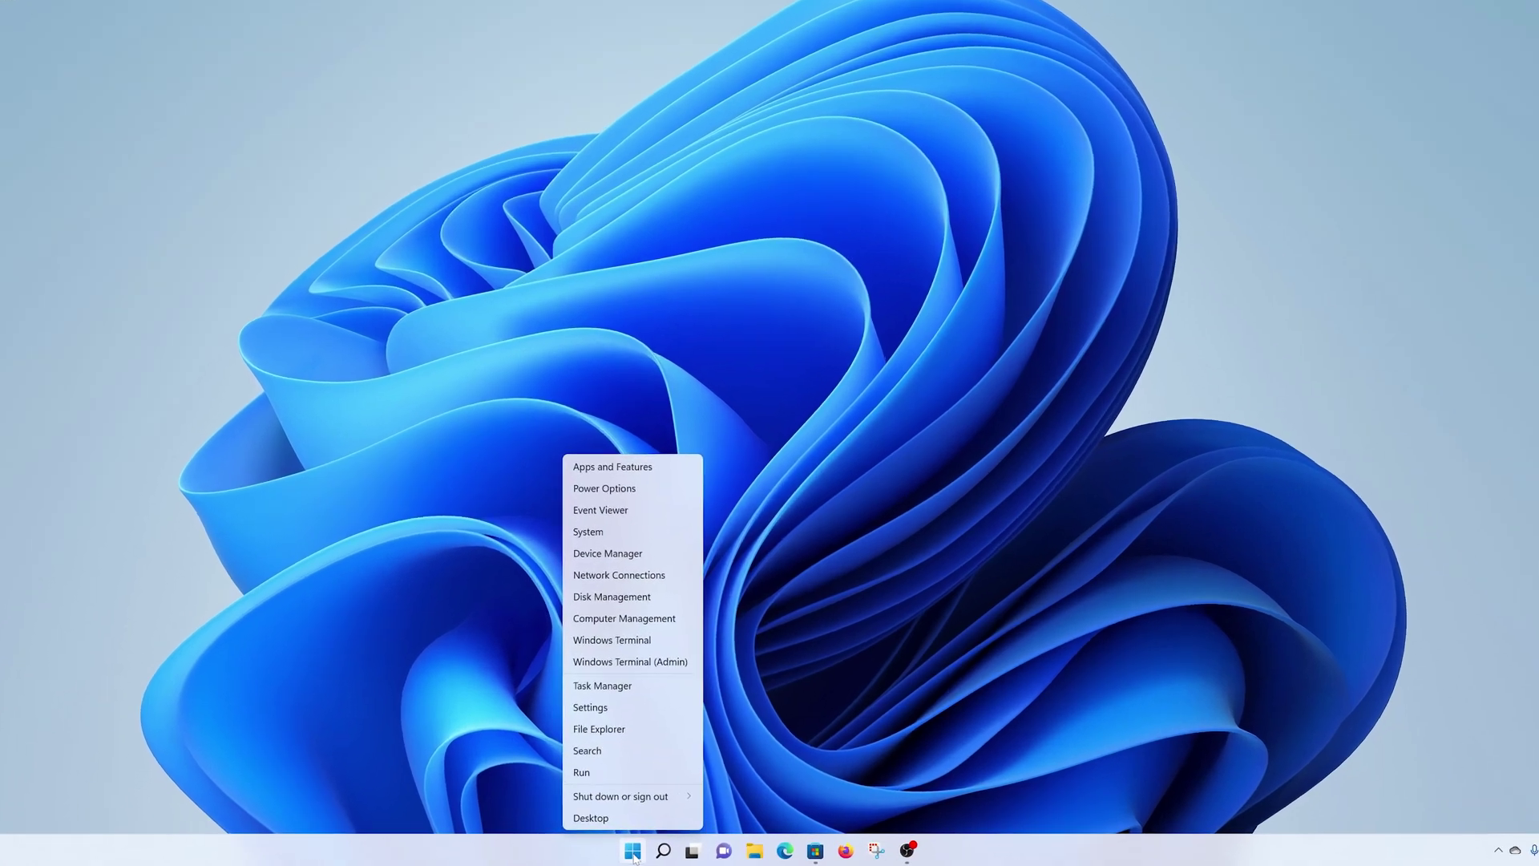
pyautogui.click(630, 532)
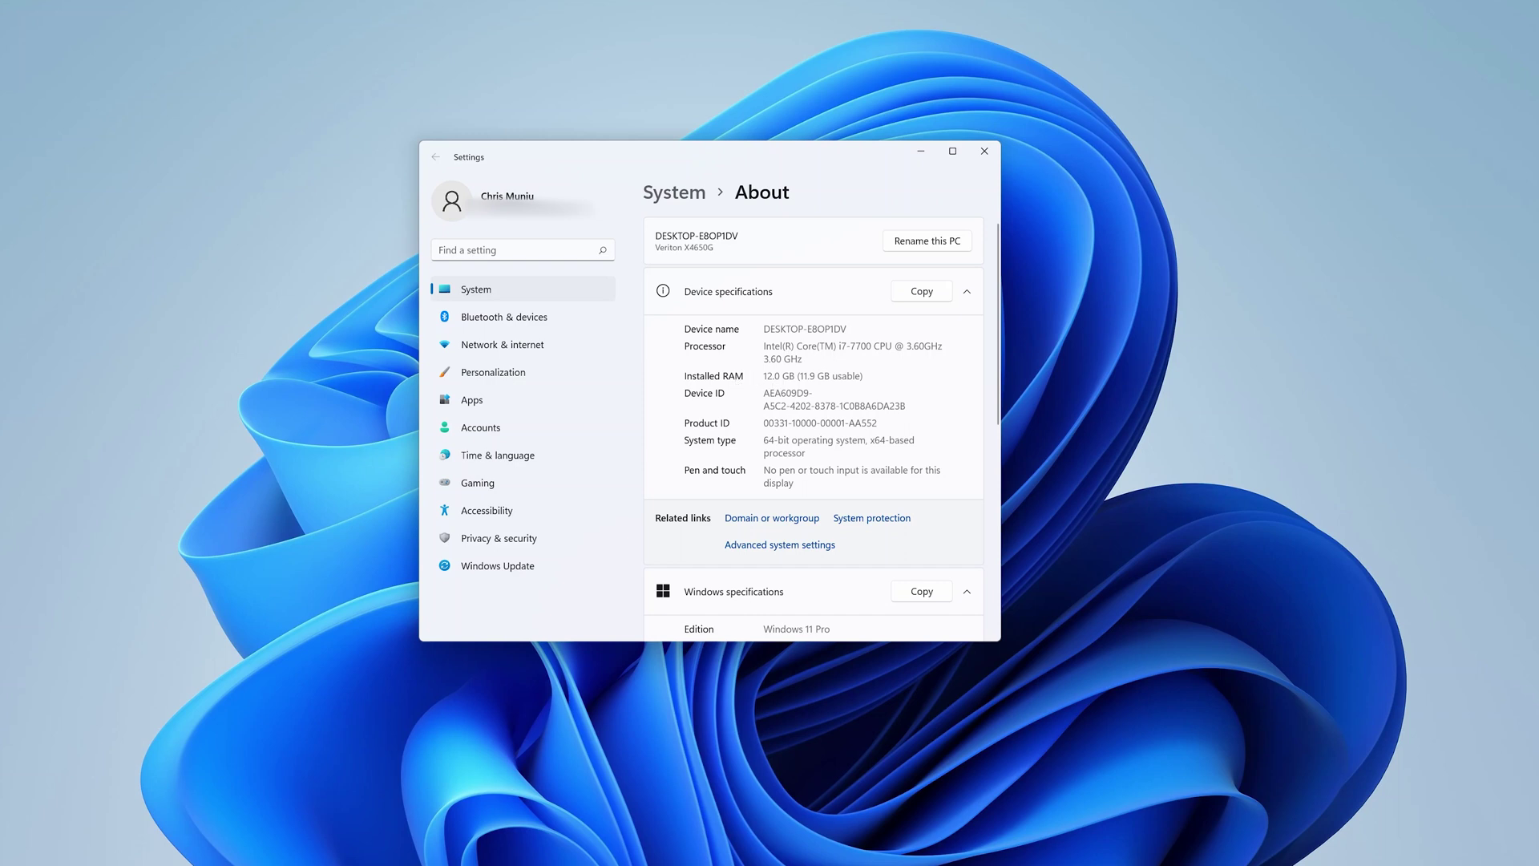
pyautogui.scroll(-4, 814, 424)
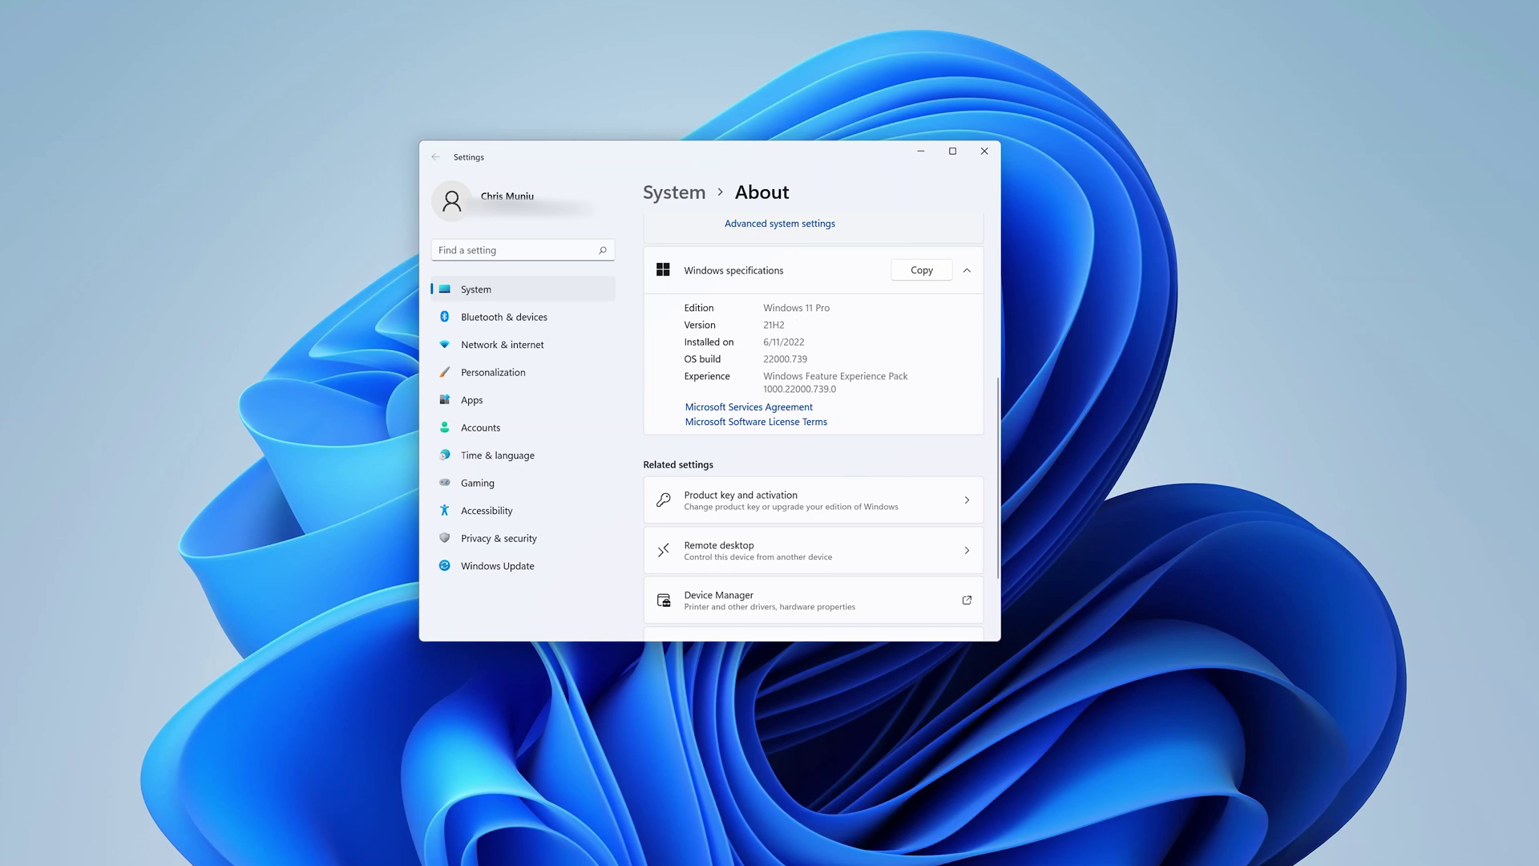
pyautogui.scroll(4, 814, 425)
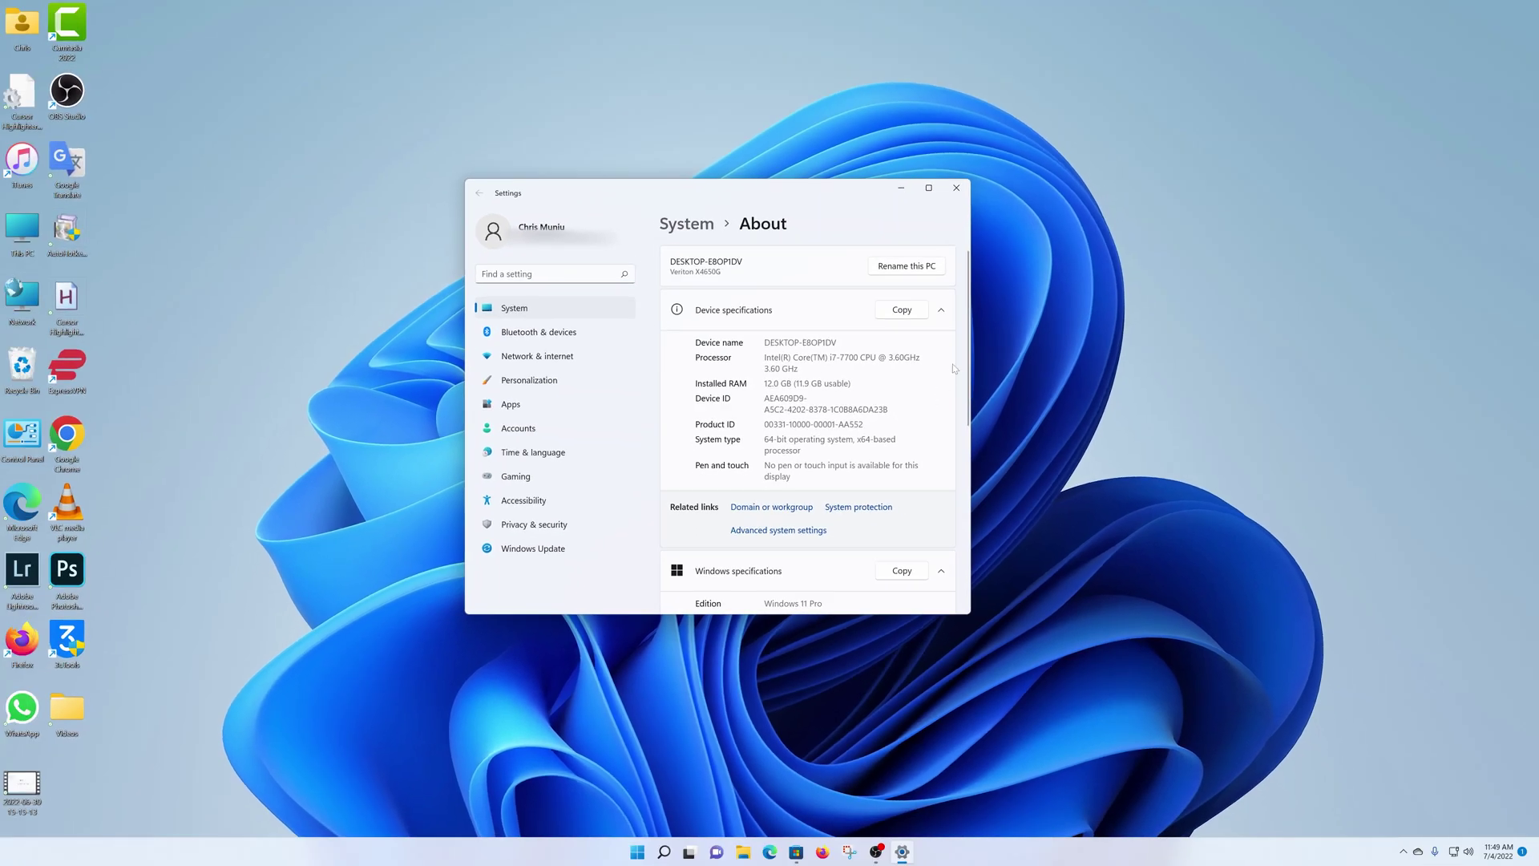
pyautogui.click(957, 190)
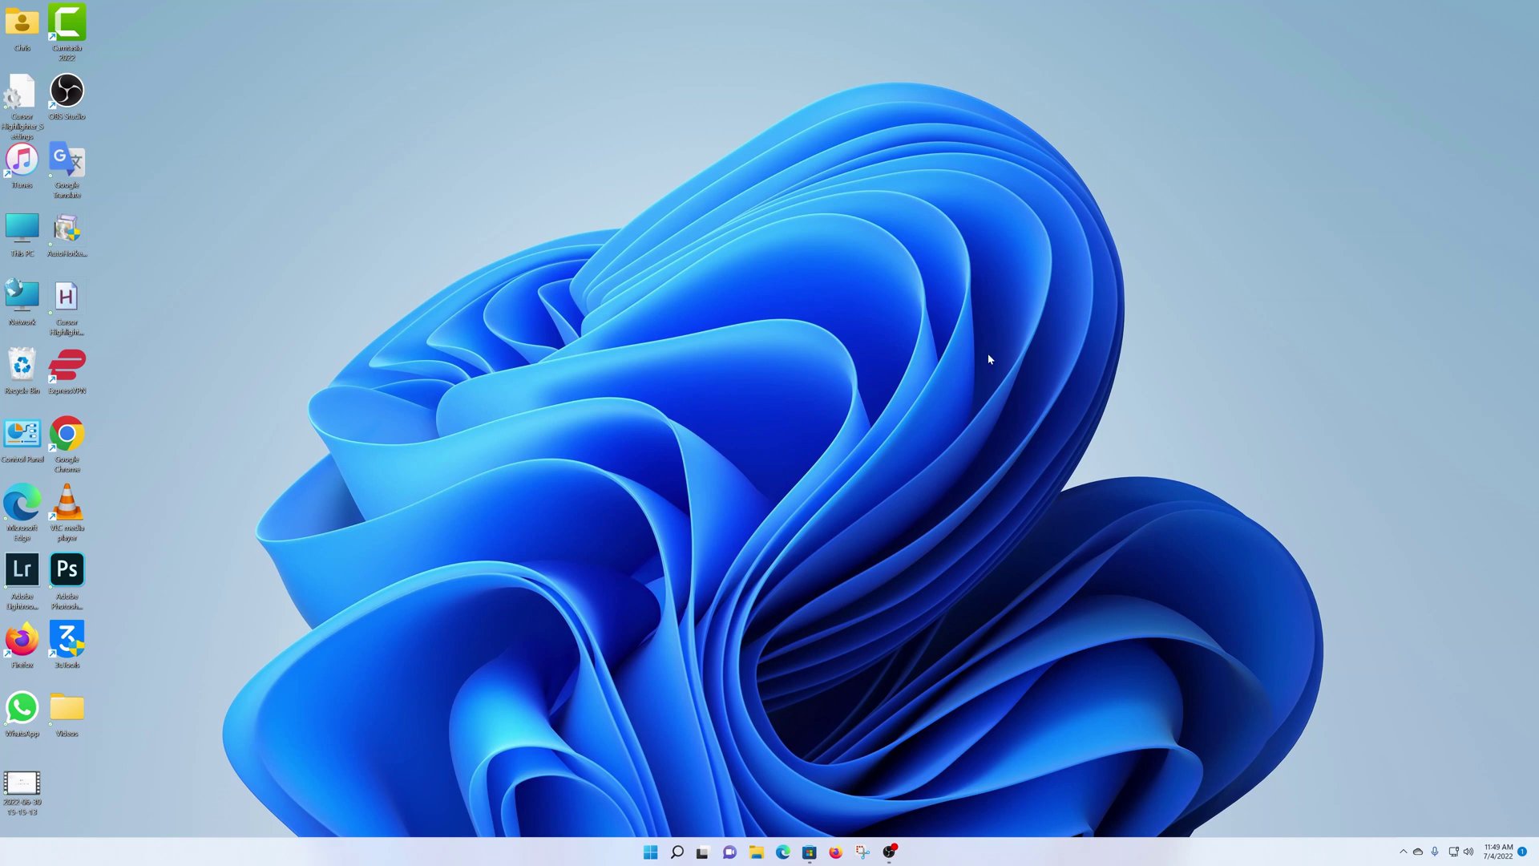
# Step: Search 'system' from the Start menu and launch System Information
pyautogui.click(651, 852)
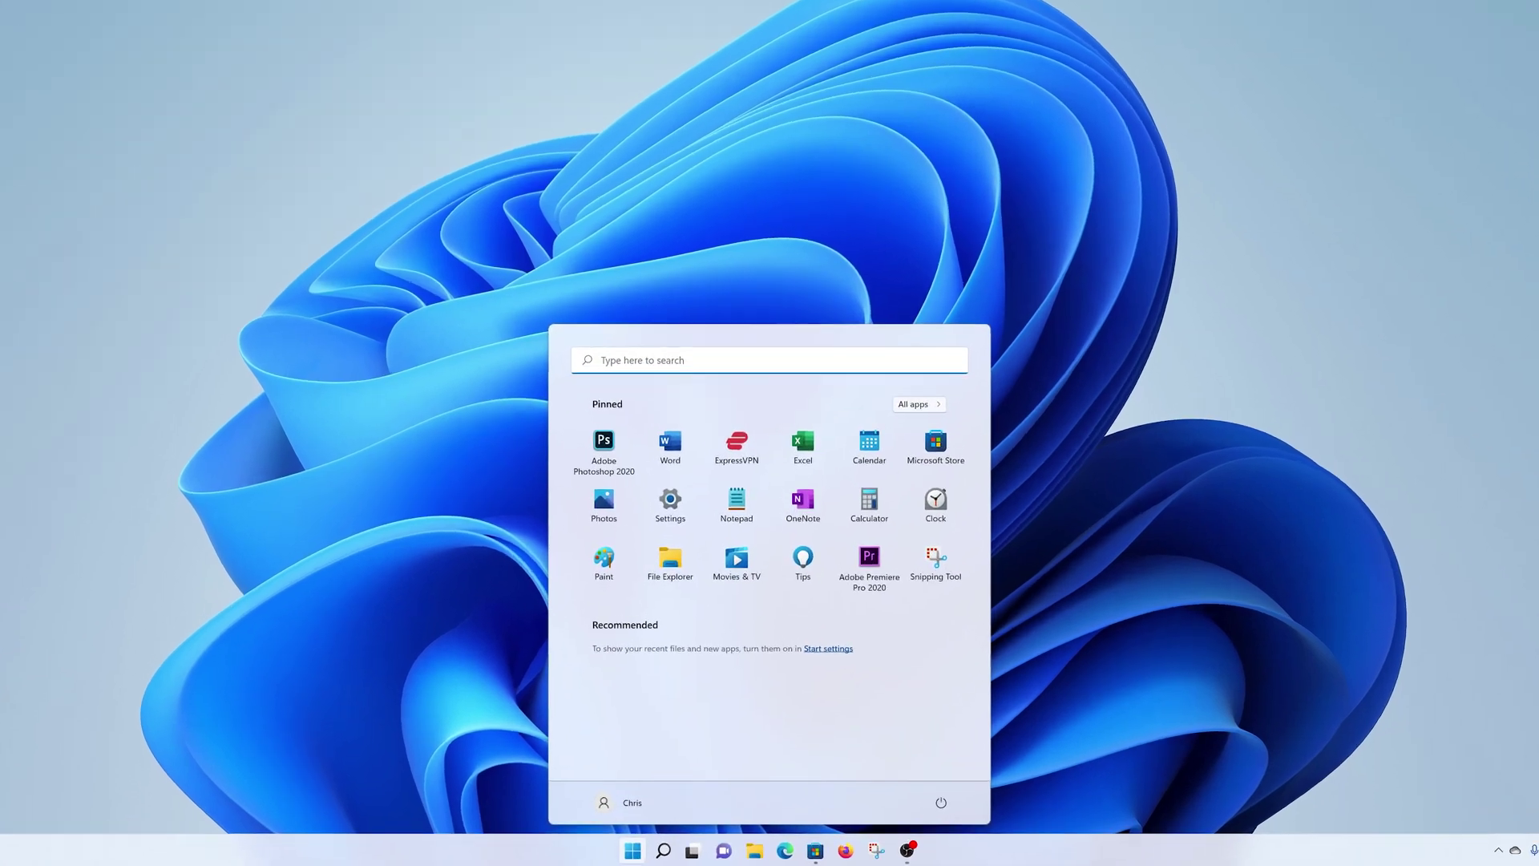
pyautogui.click(826, 368)
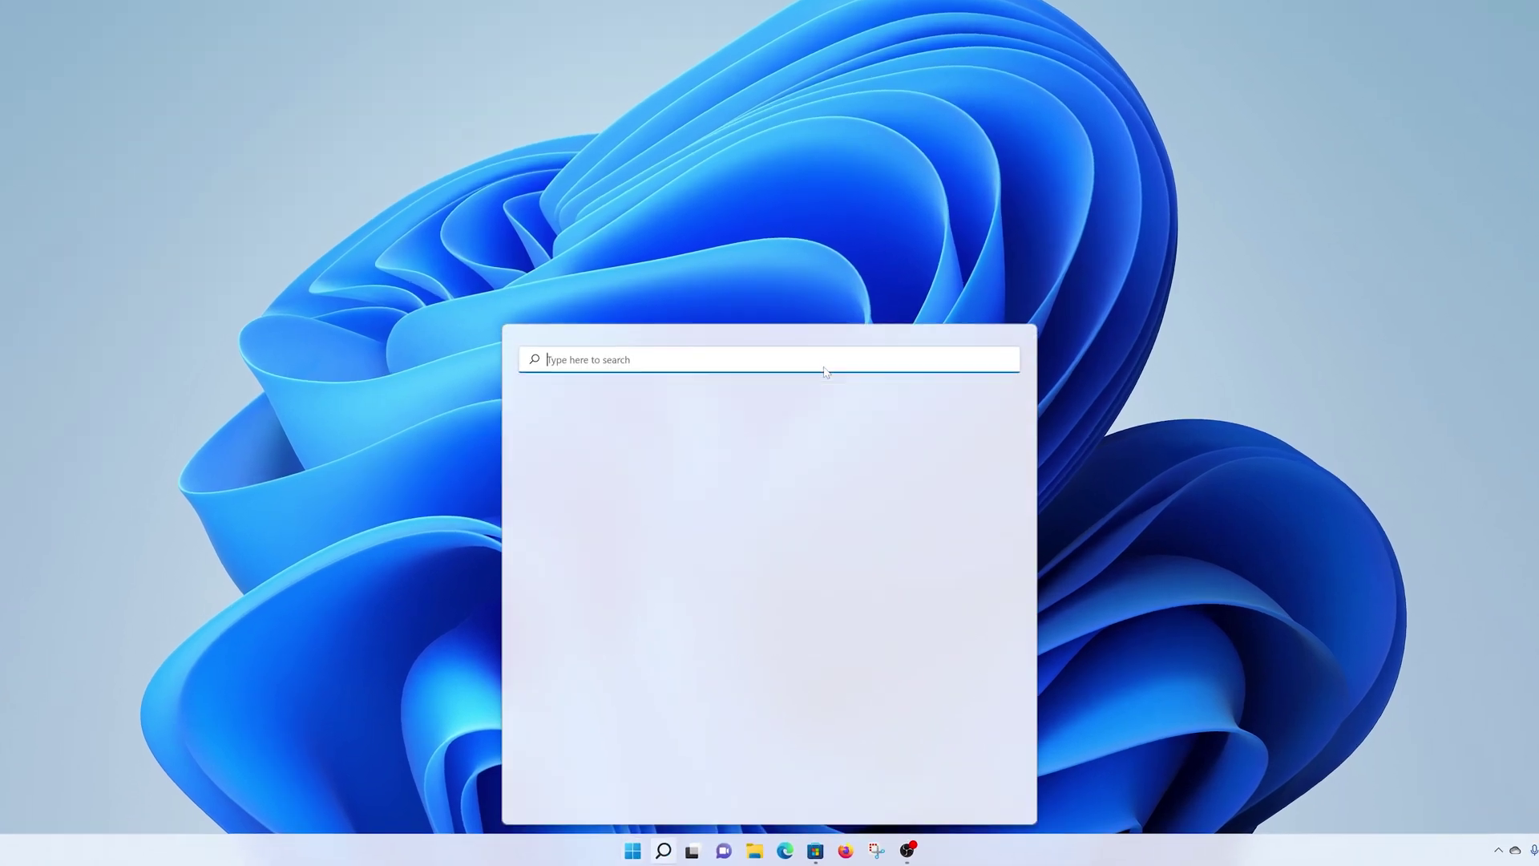
pyautogui.write('system')
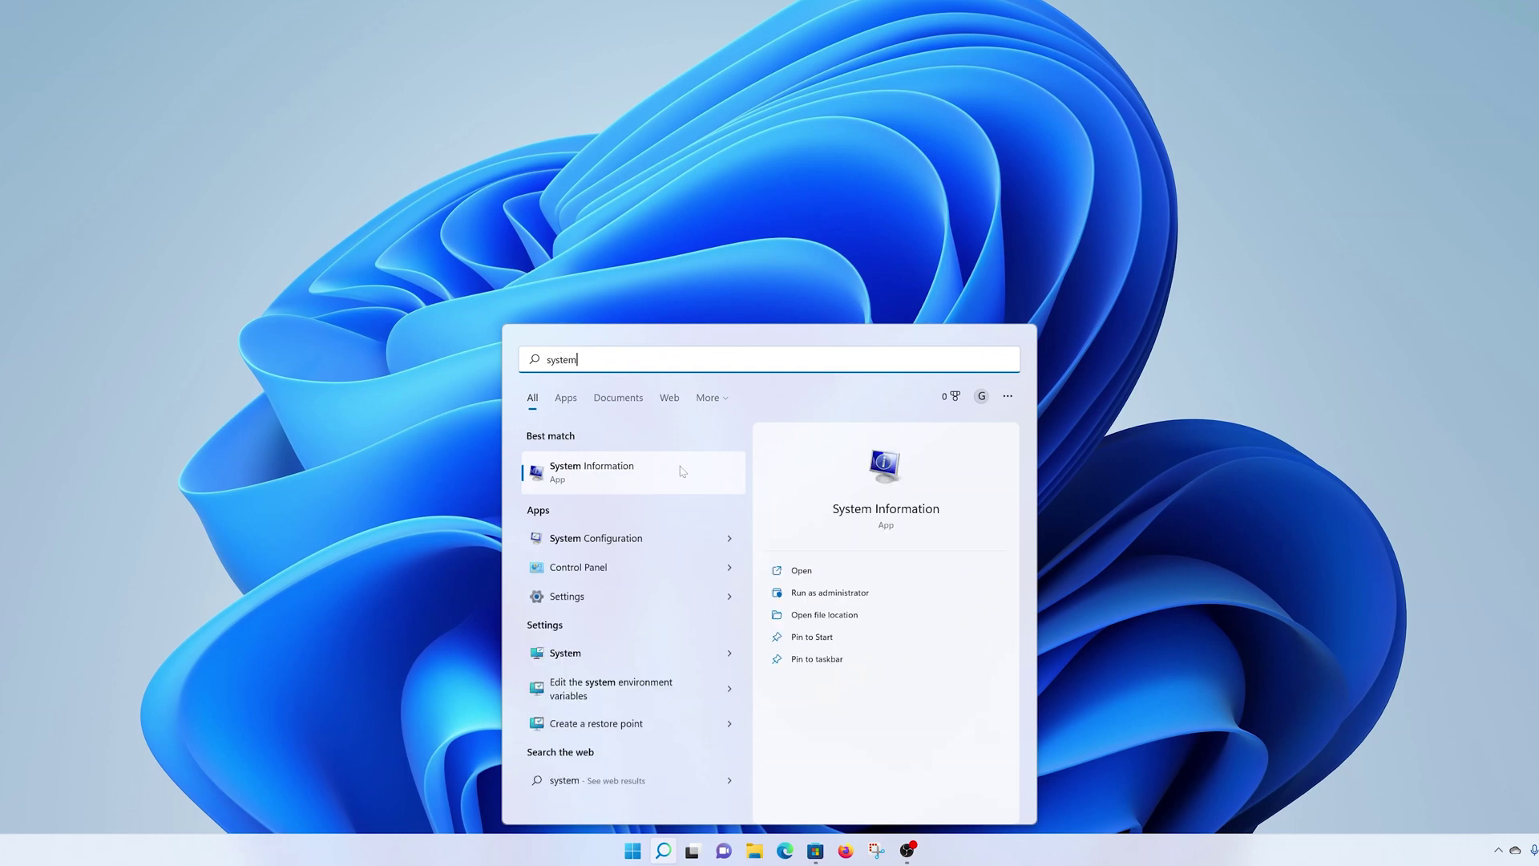
pyautogui.click(626, 474)
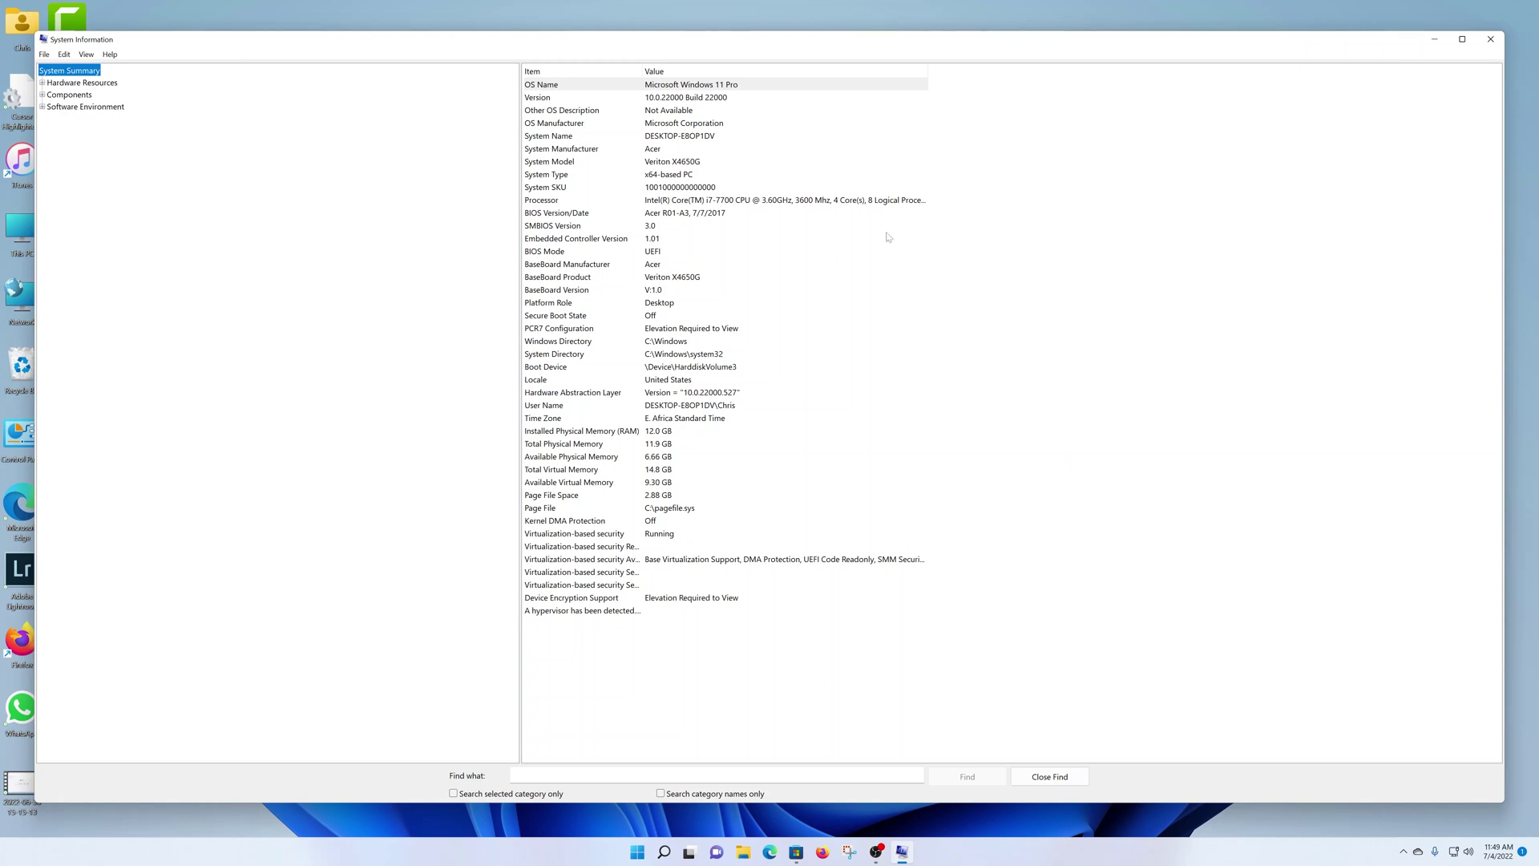
# Step: Review the Processor, BIOS Version/Date, BaseBoard Manufacturer and OS Name entries, then expand Components
pyautogui.click(572, 202)
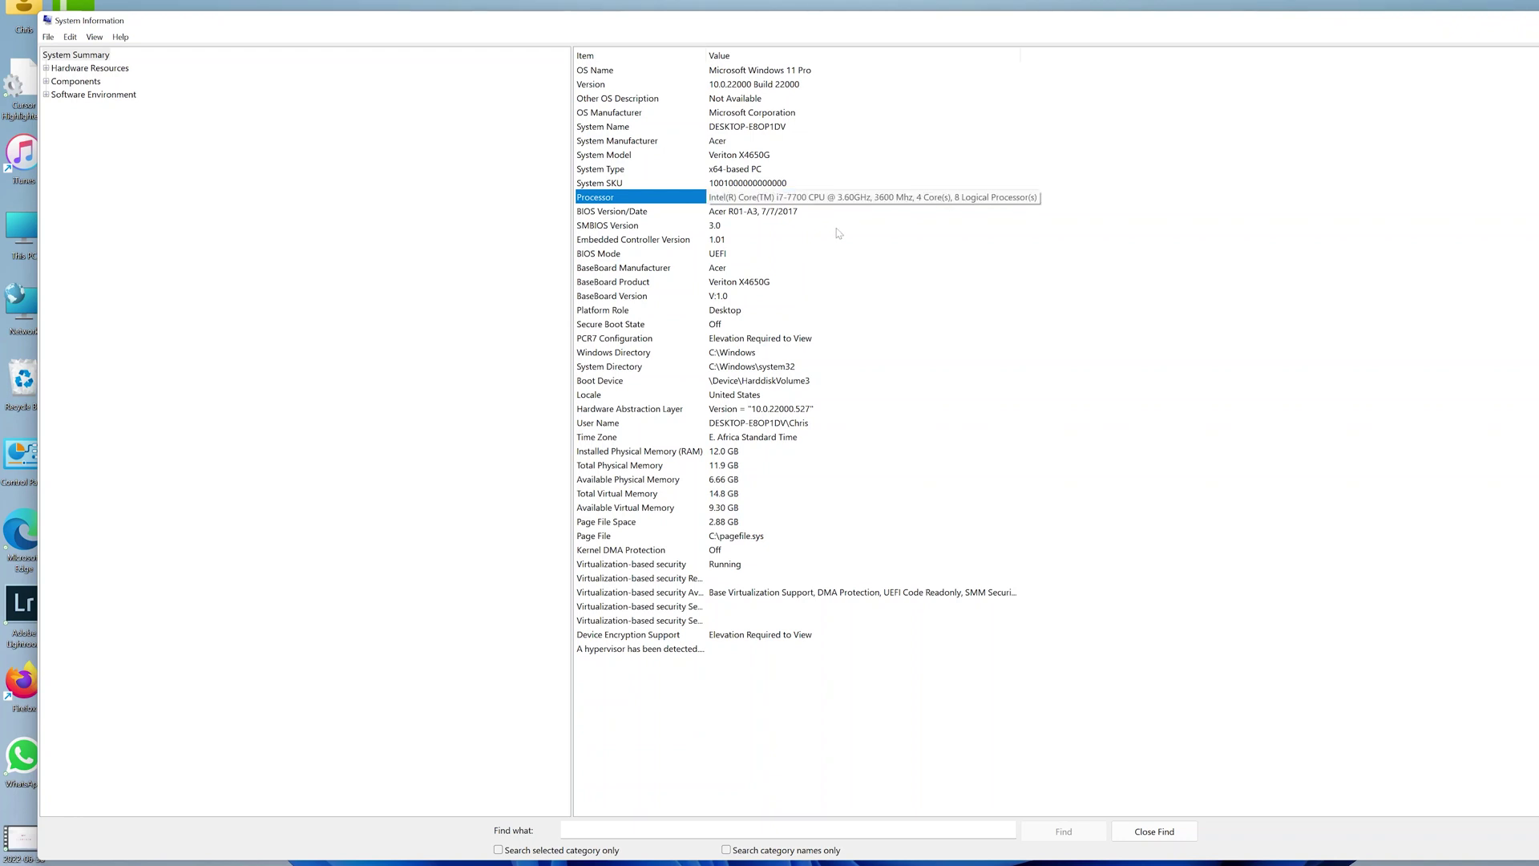
pyautogui.click(618, 215)
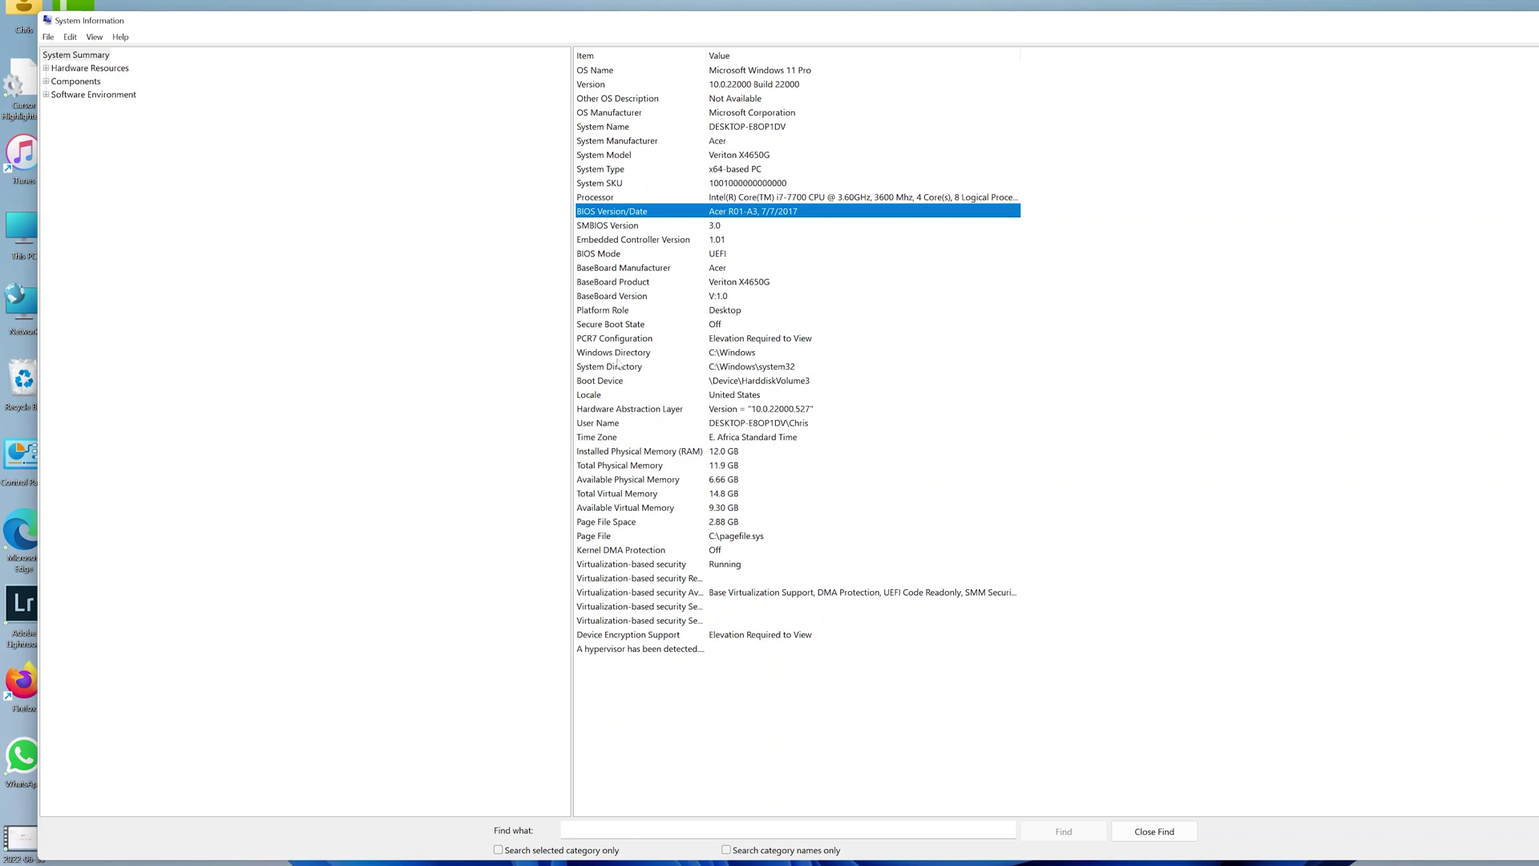
pyautogui.click(611, 269)
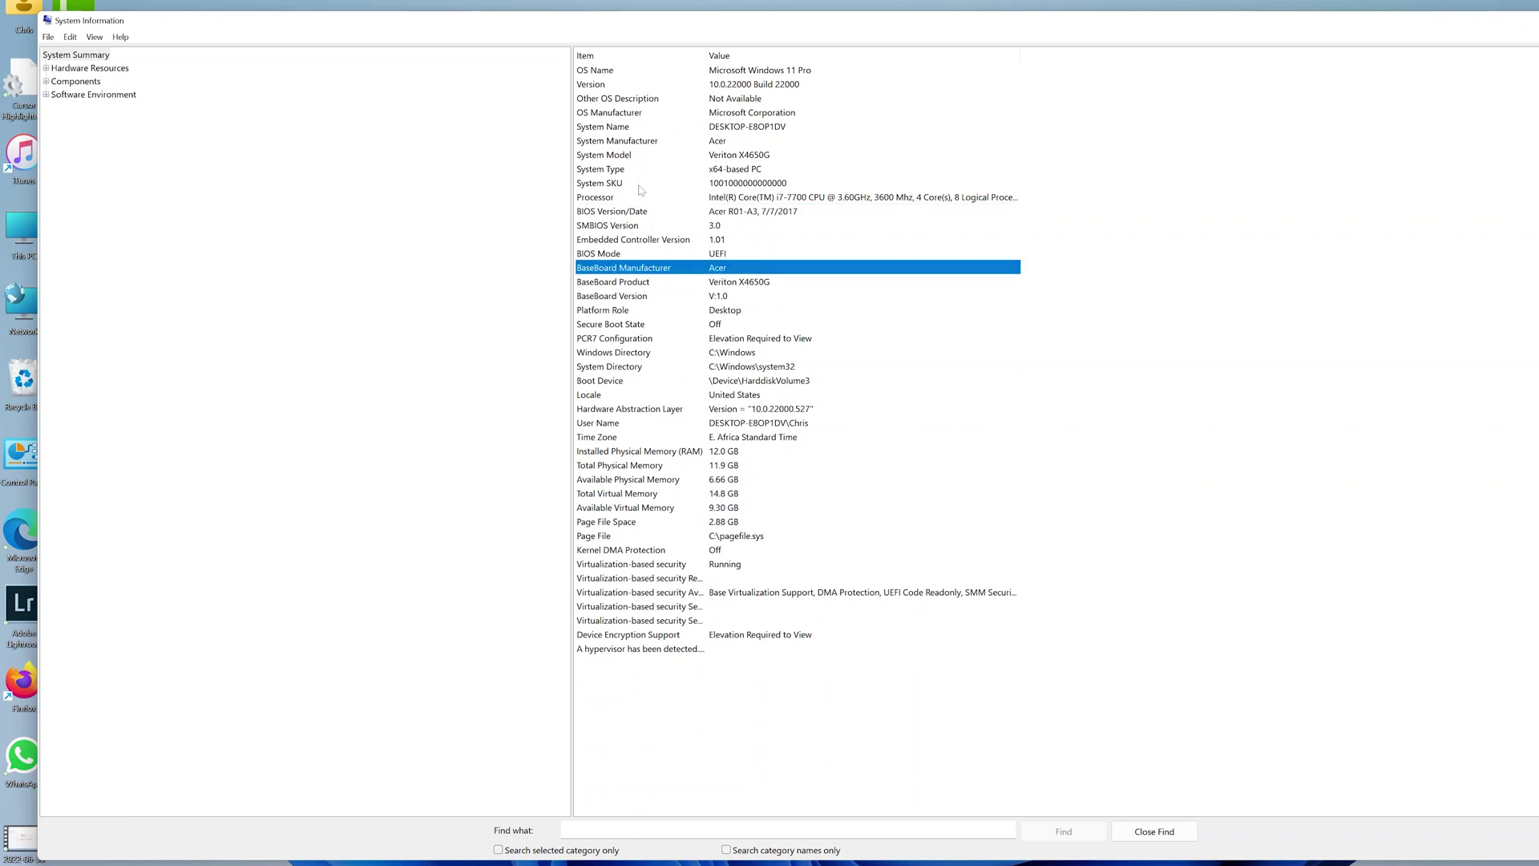
pyautogui.click(600, 74)
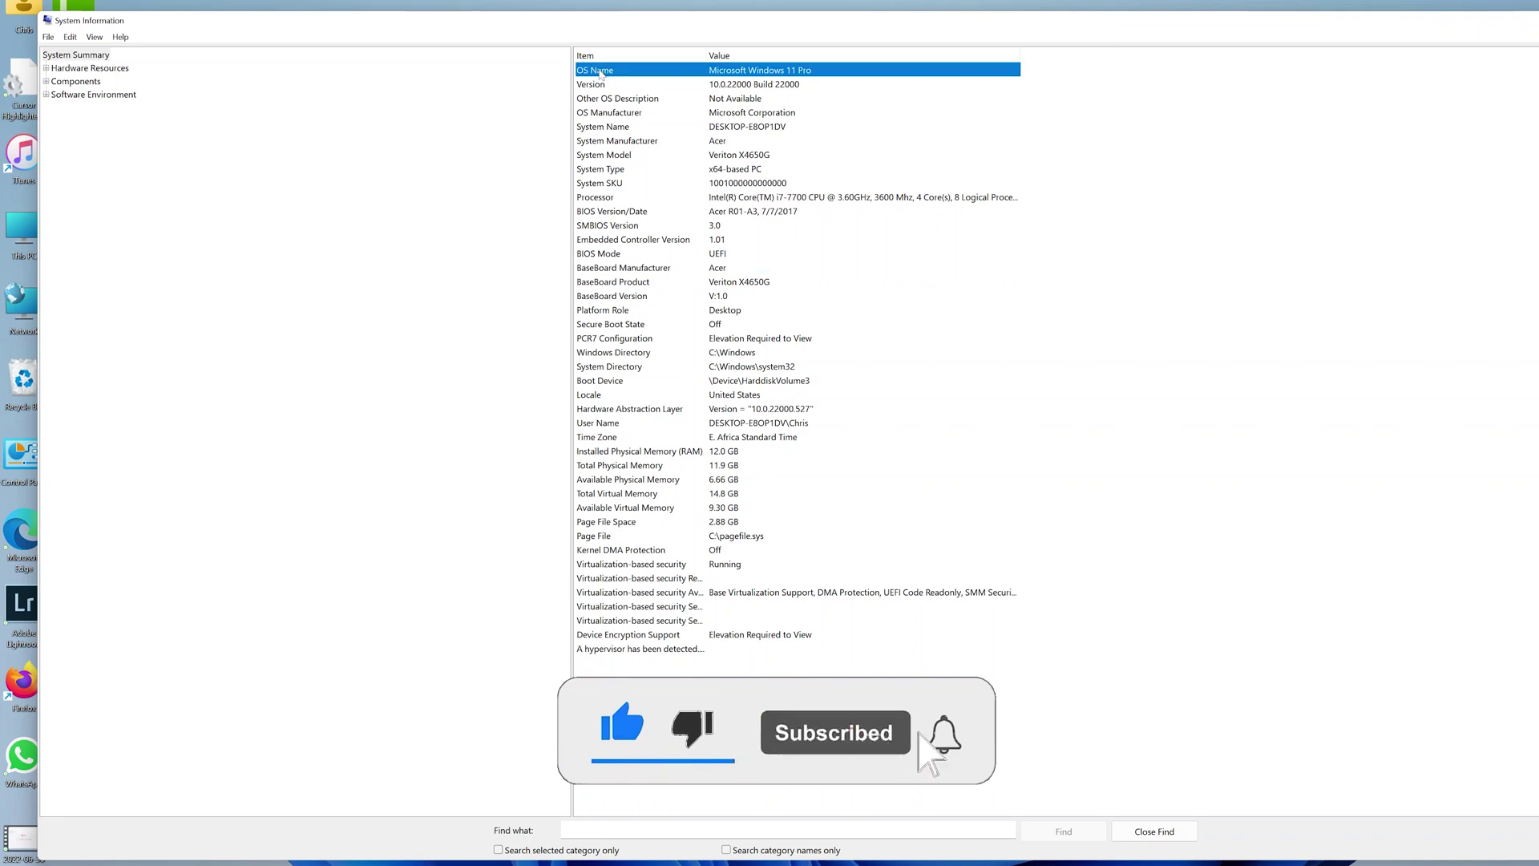
pyautogui.hotkey('shift', 'Tab')
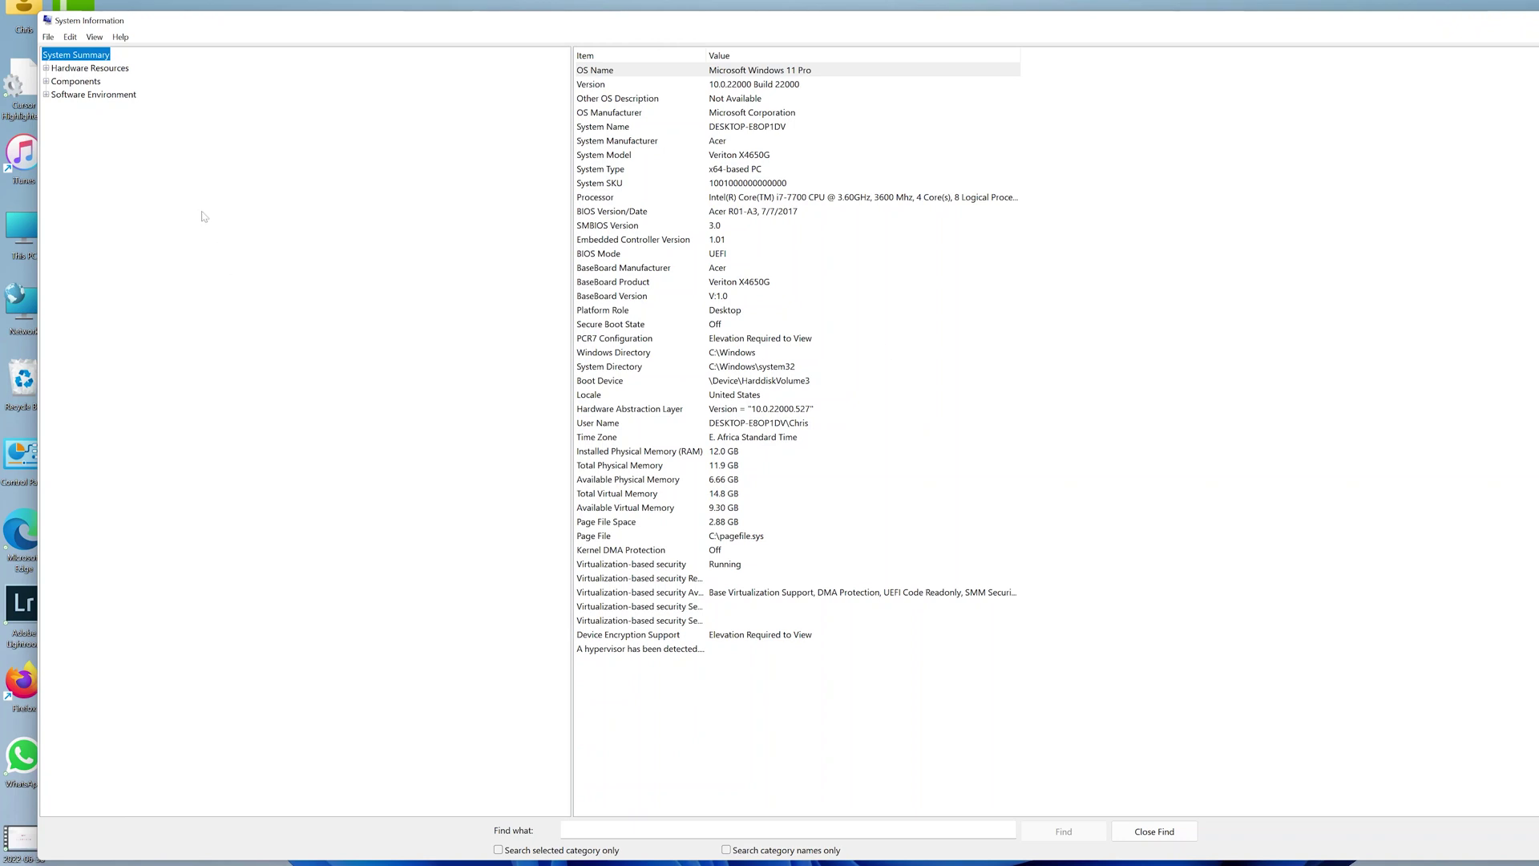
pyautogui.click(46, 81)
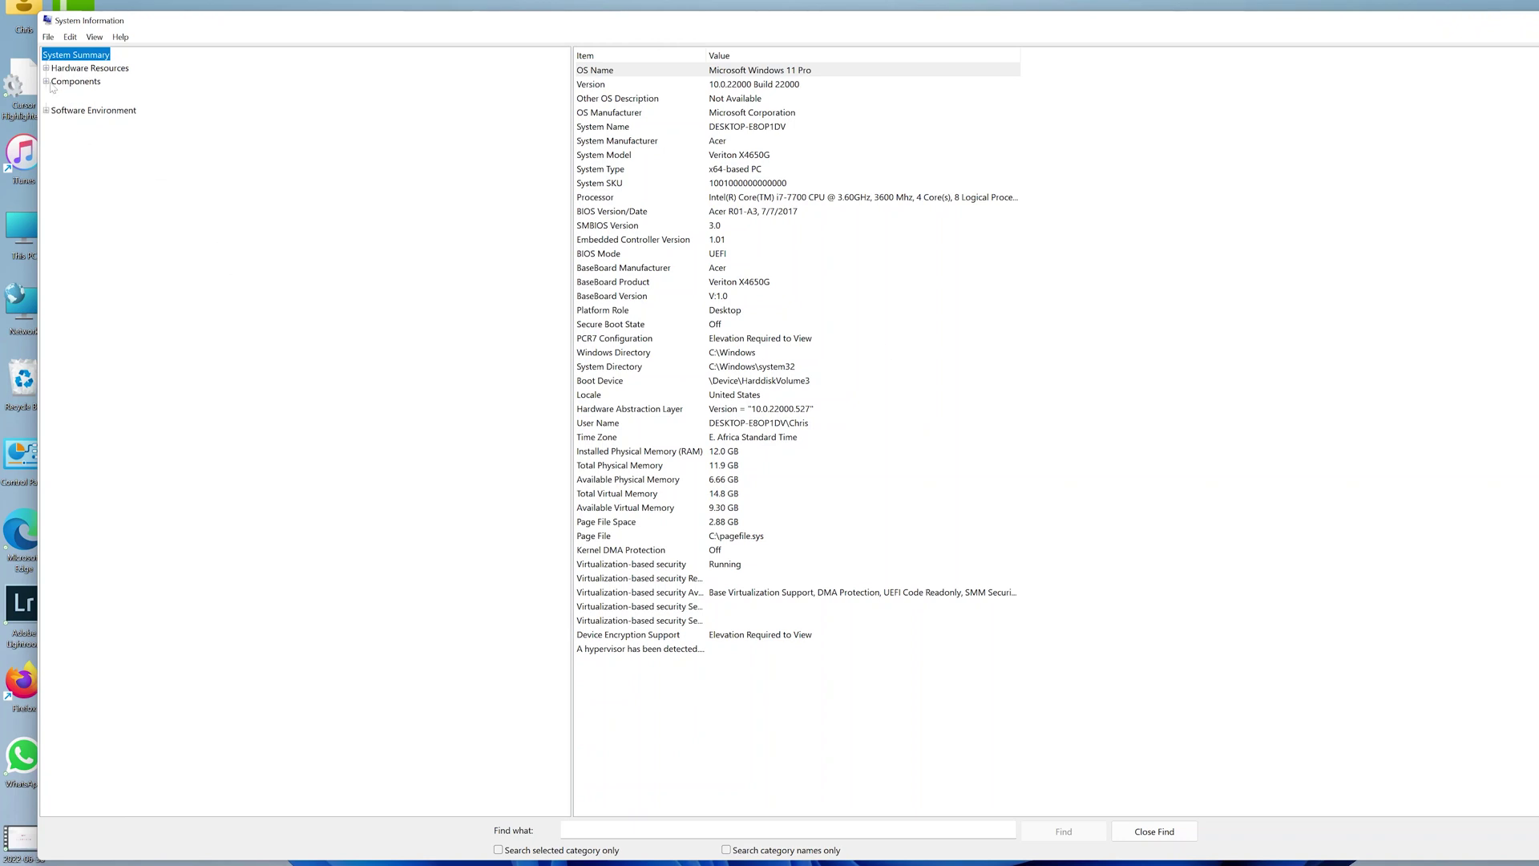
# Step: Expand the Storage category and show the Disks details
pyautogui.press('s')
pyautogui.press('t')
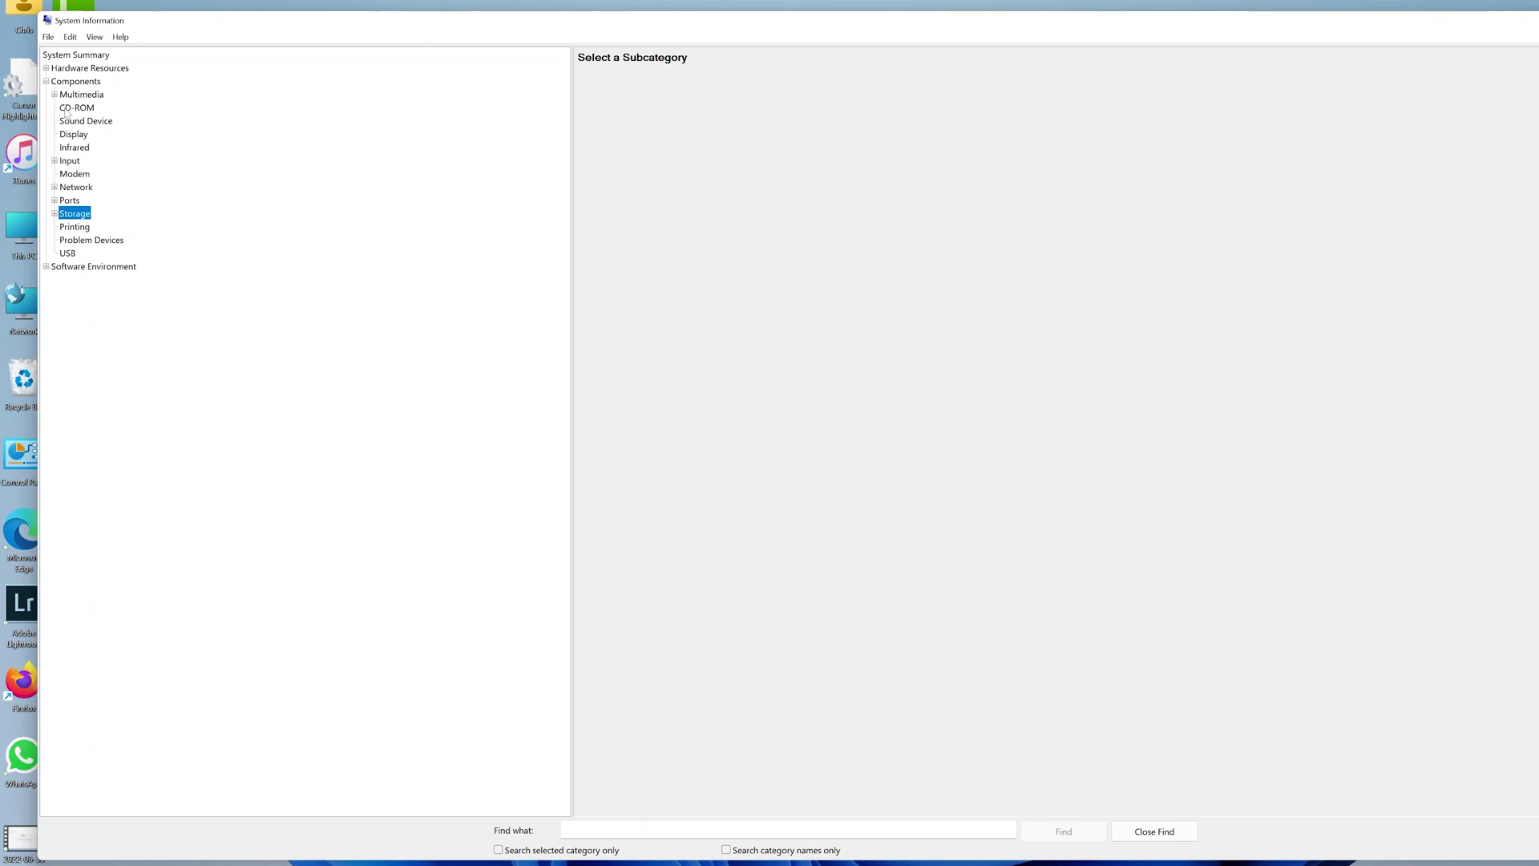
pyautogui.click(55, 213)
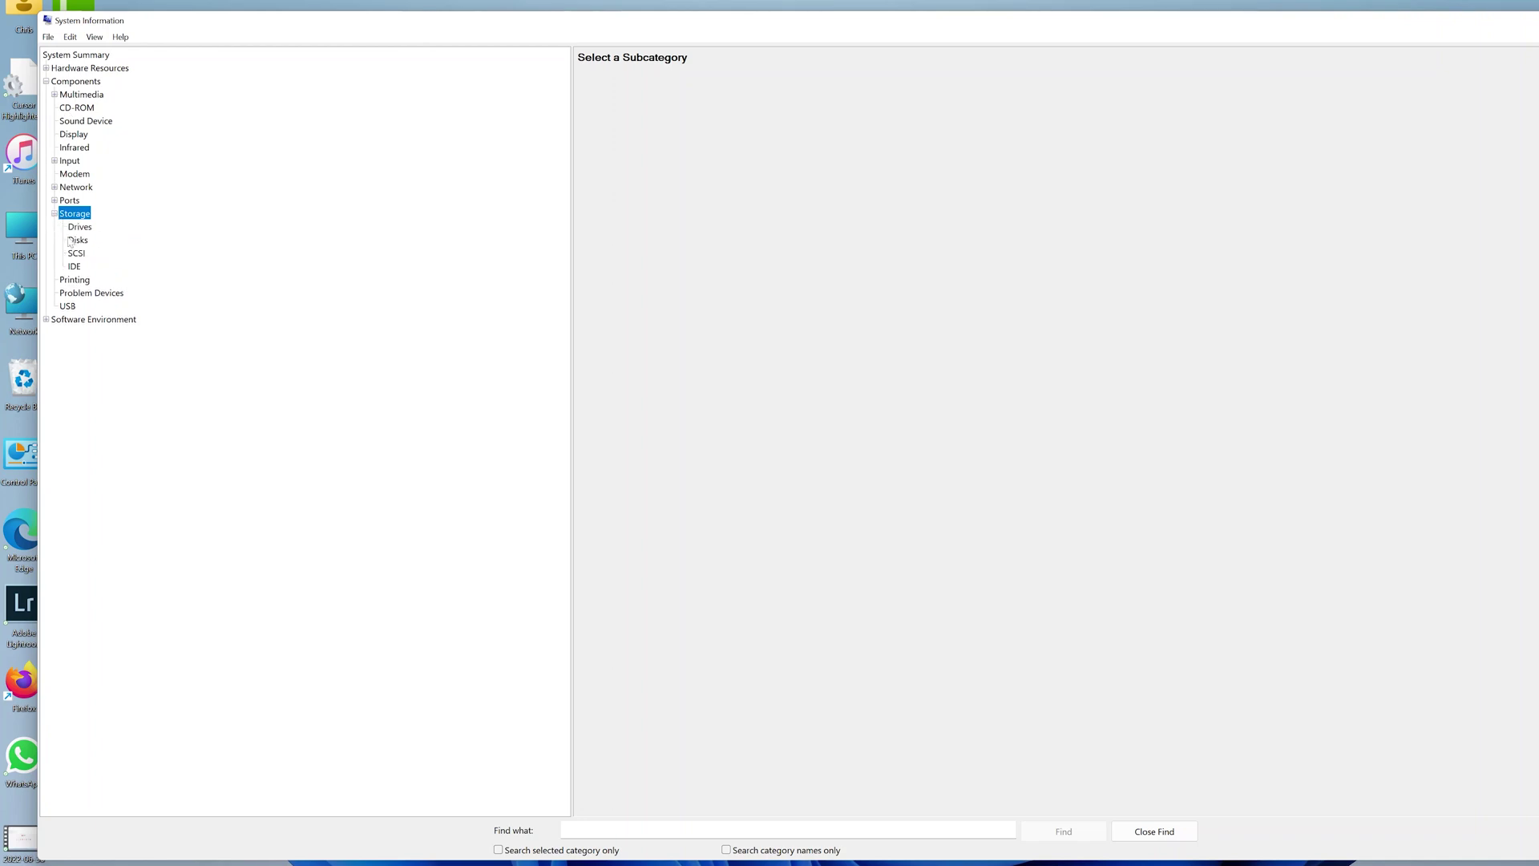
pyautogui.click(77, 240)
pyautogui.click(849, 183)
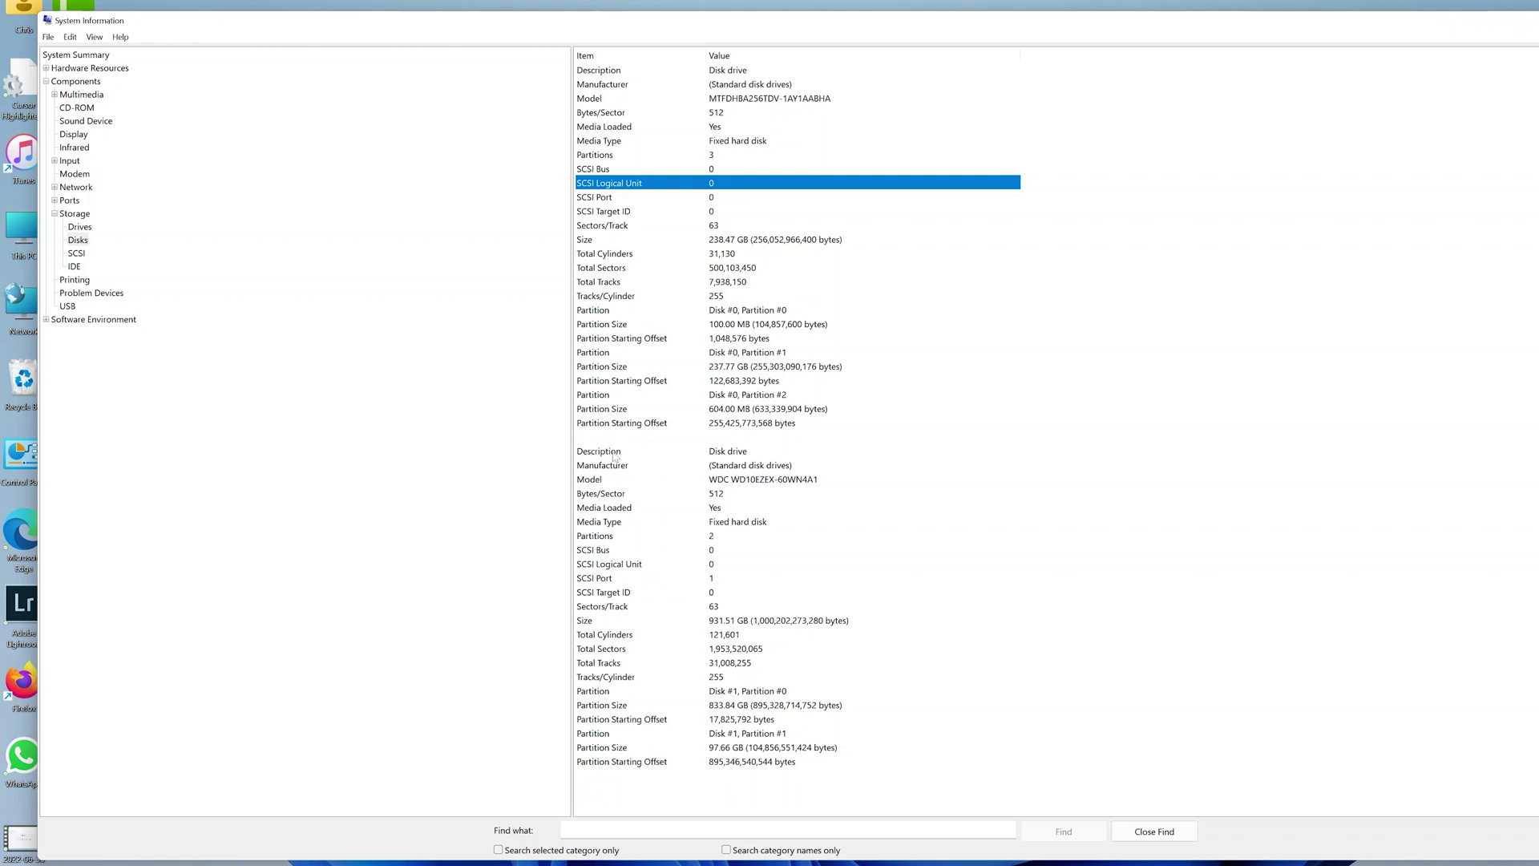
# Step: Check the partition count and the 238.47 GB and 931.51 GB disk sizes, then view Drives
pyautogui.click(660, 155)
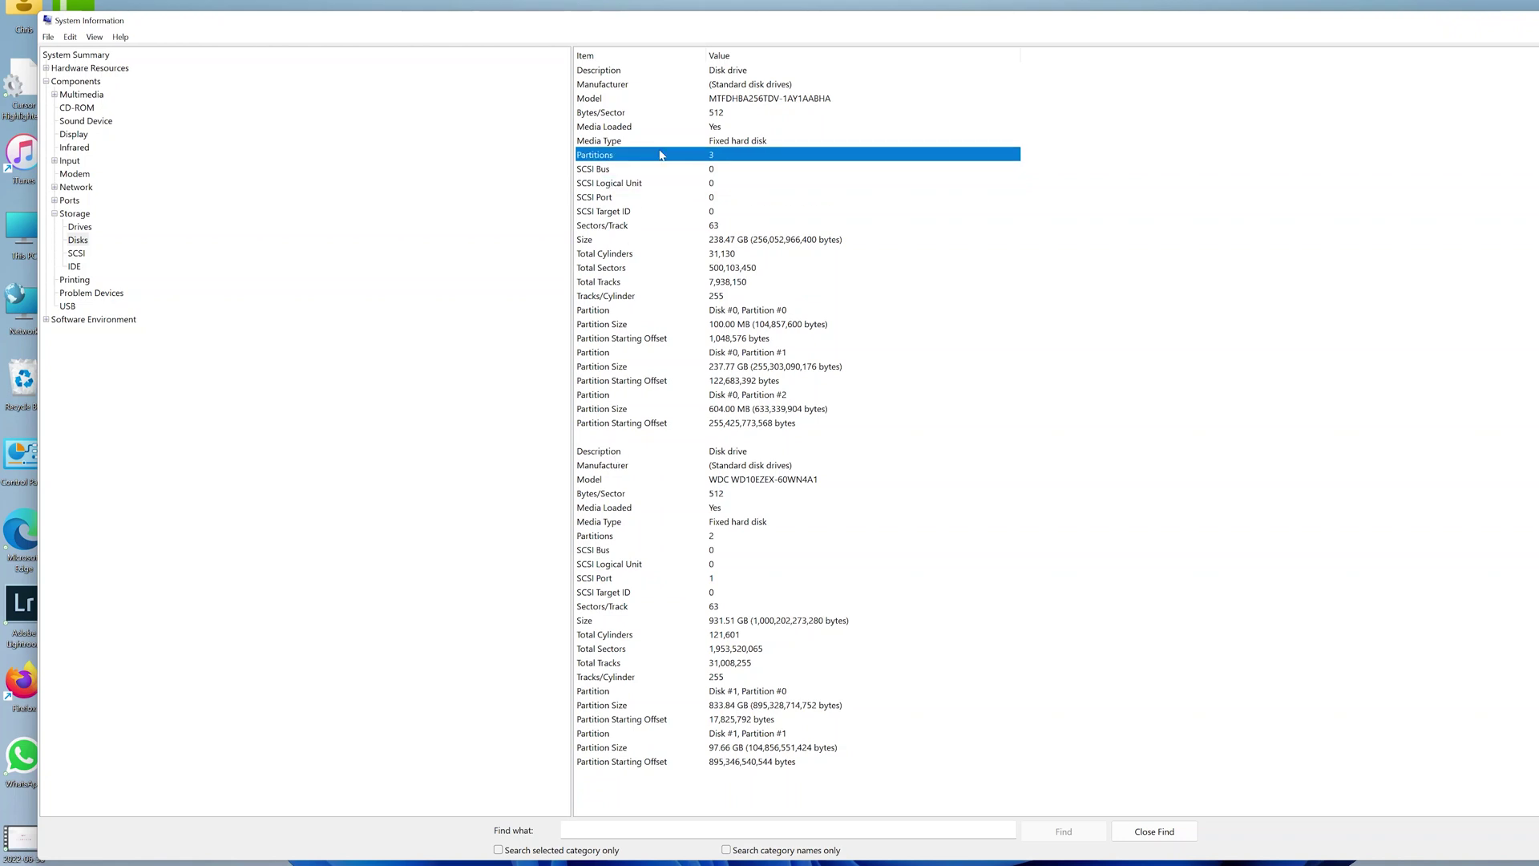
pyautogui.click(622, 244)
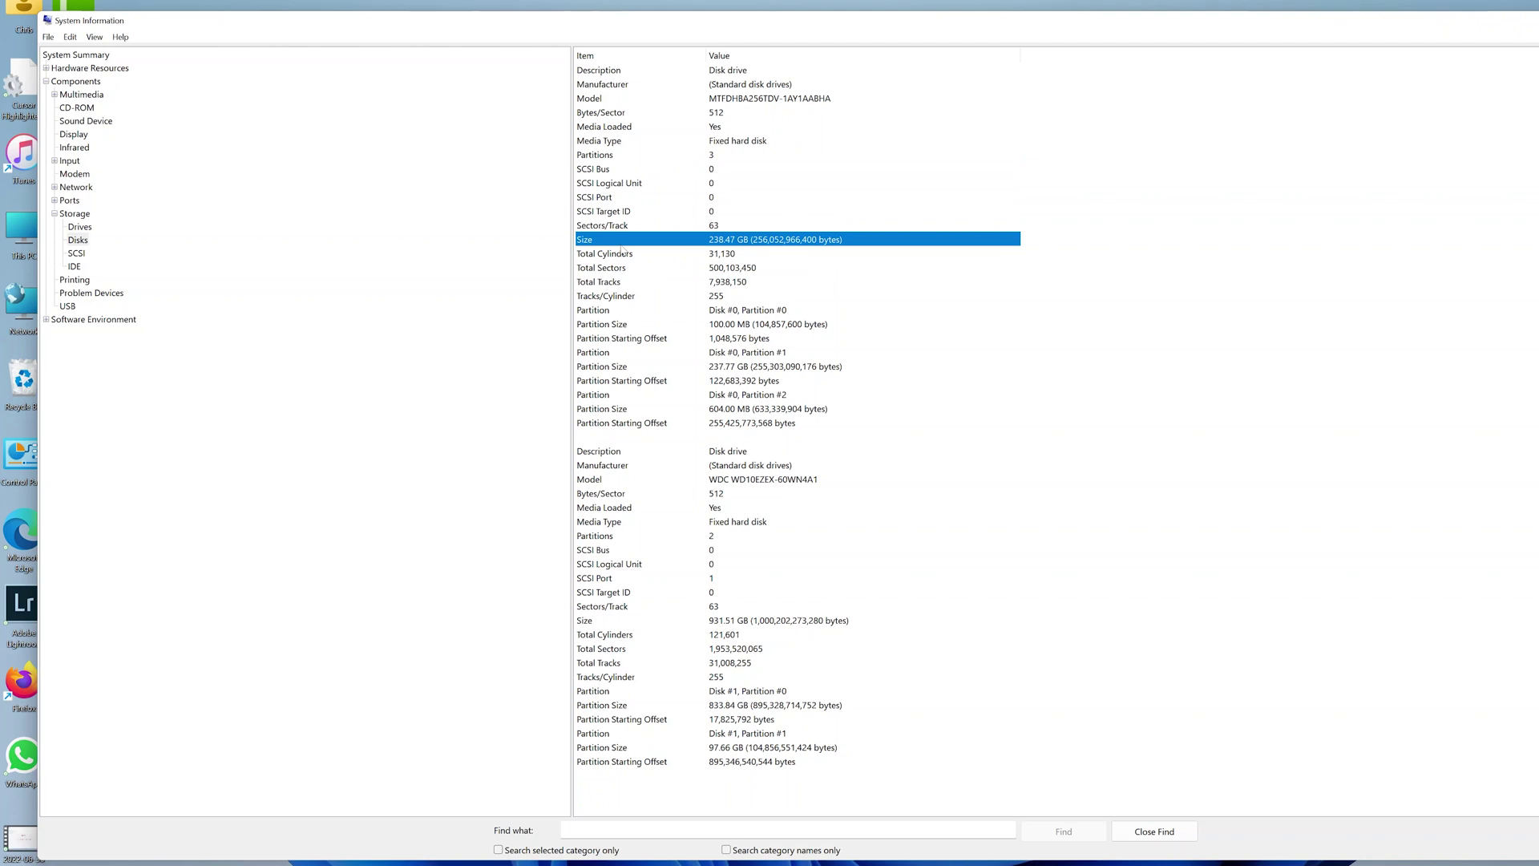
pyautogui.click(615, 622)
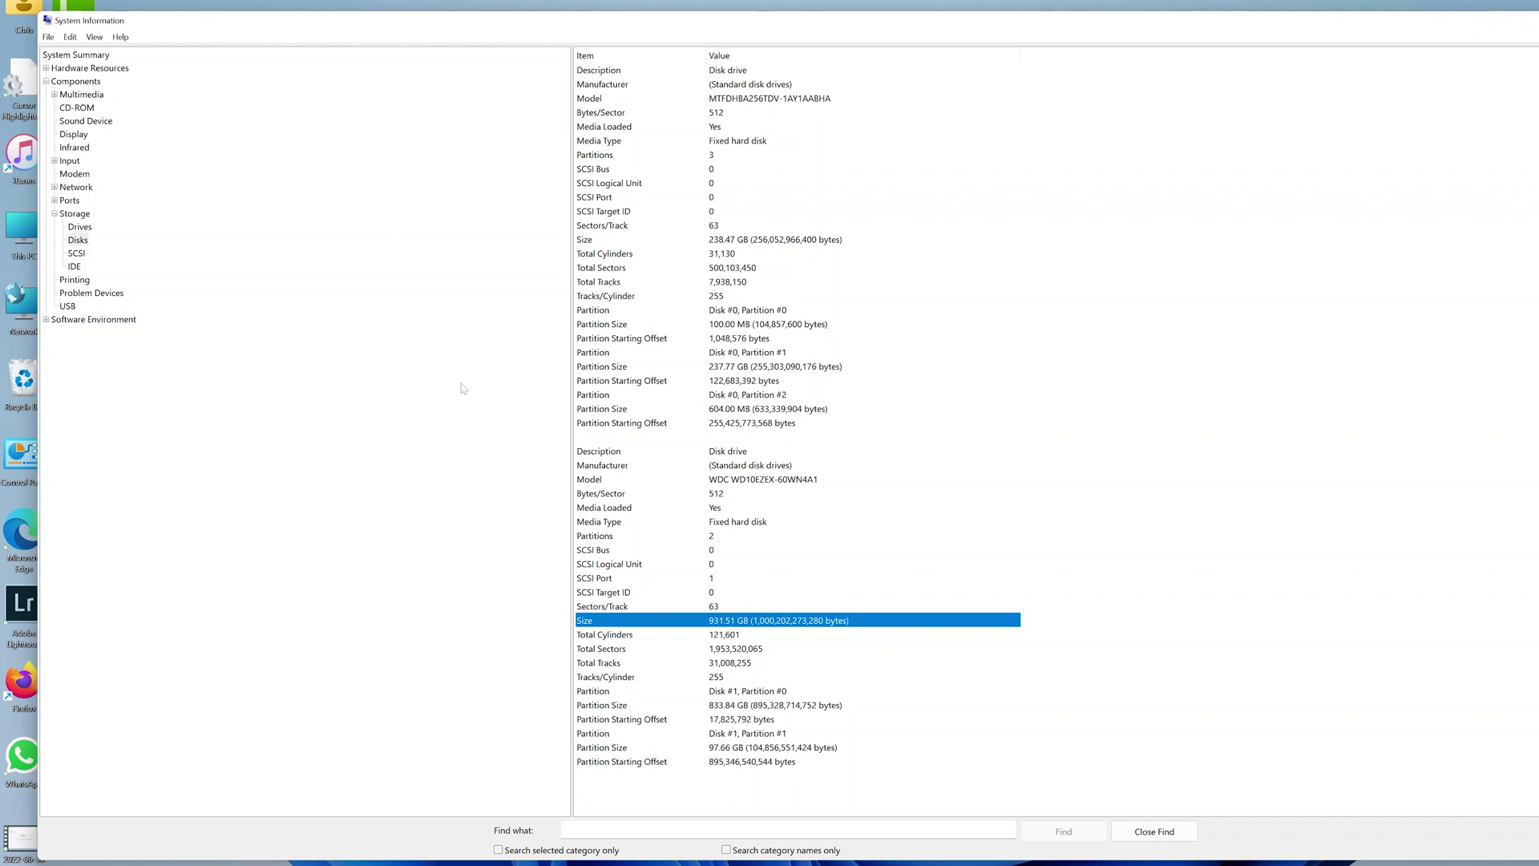
pyautogui.click(80, 228)
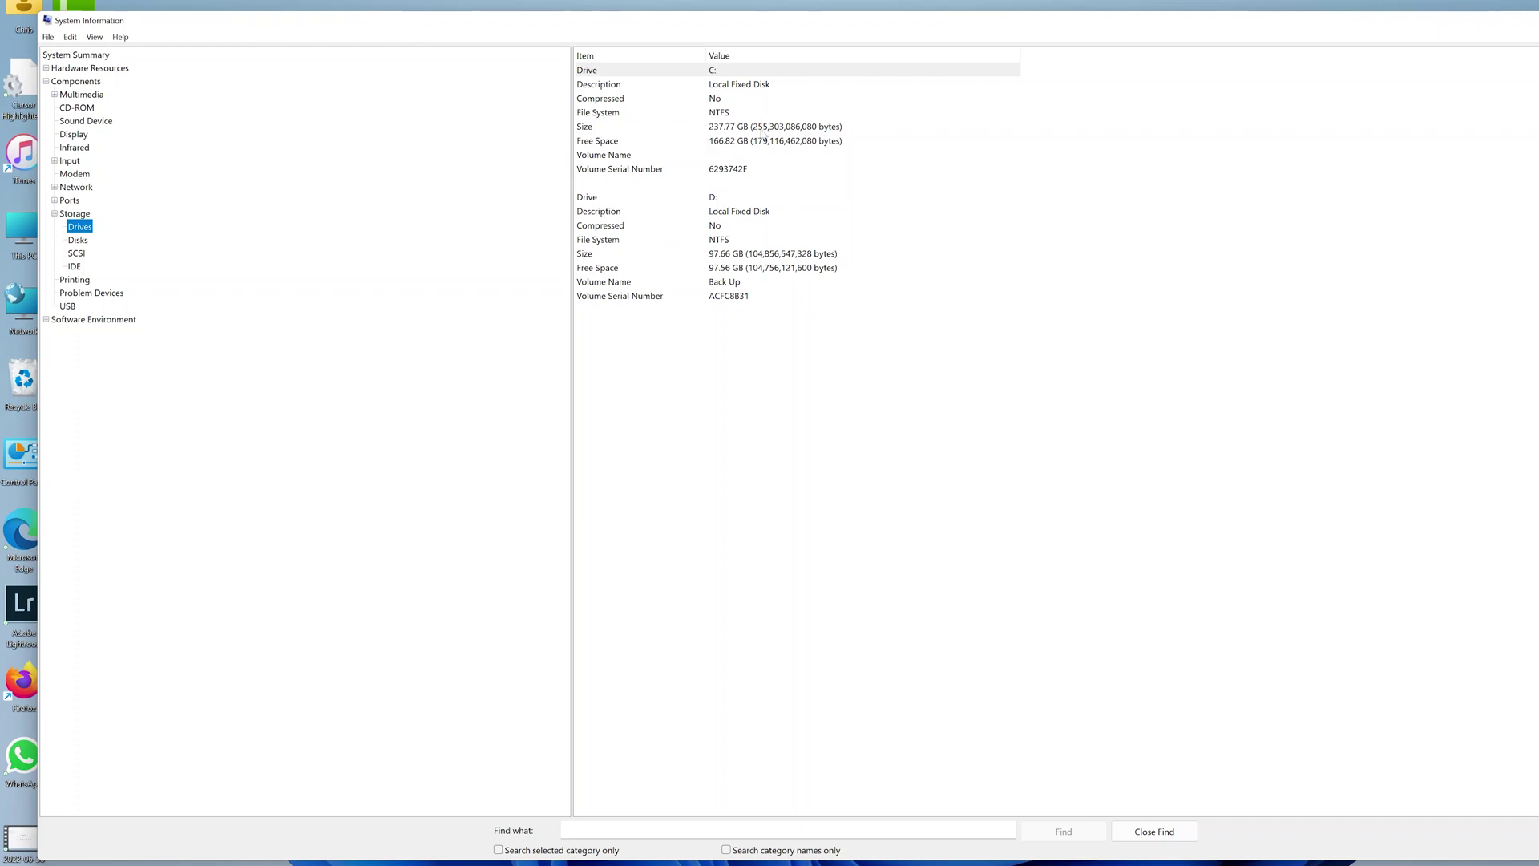
# Step: Review file system, total size and free space for drives C: and D:, then return to Disks
pyautogui.click(720, 115)
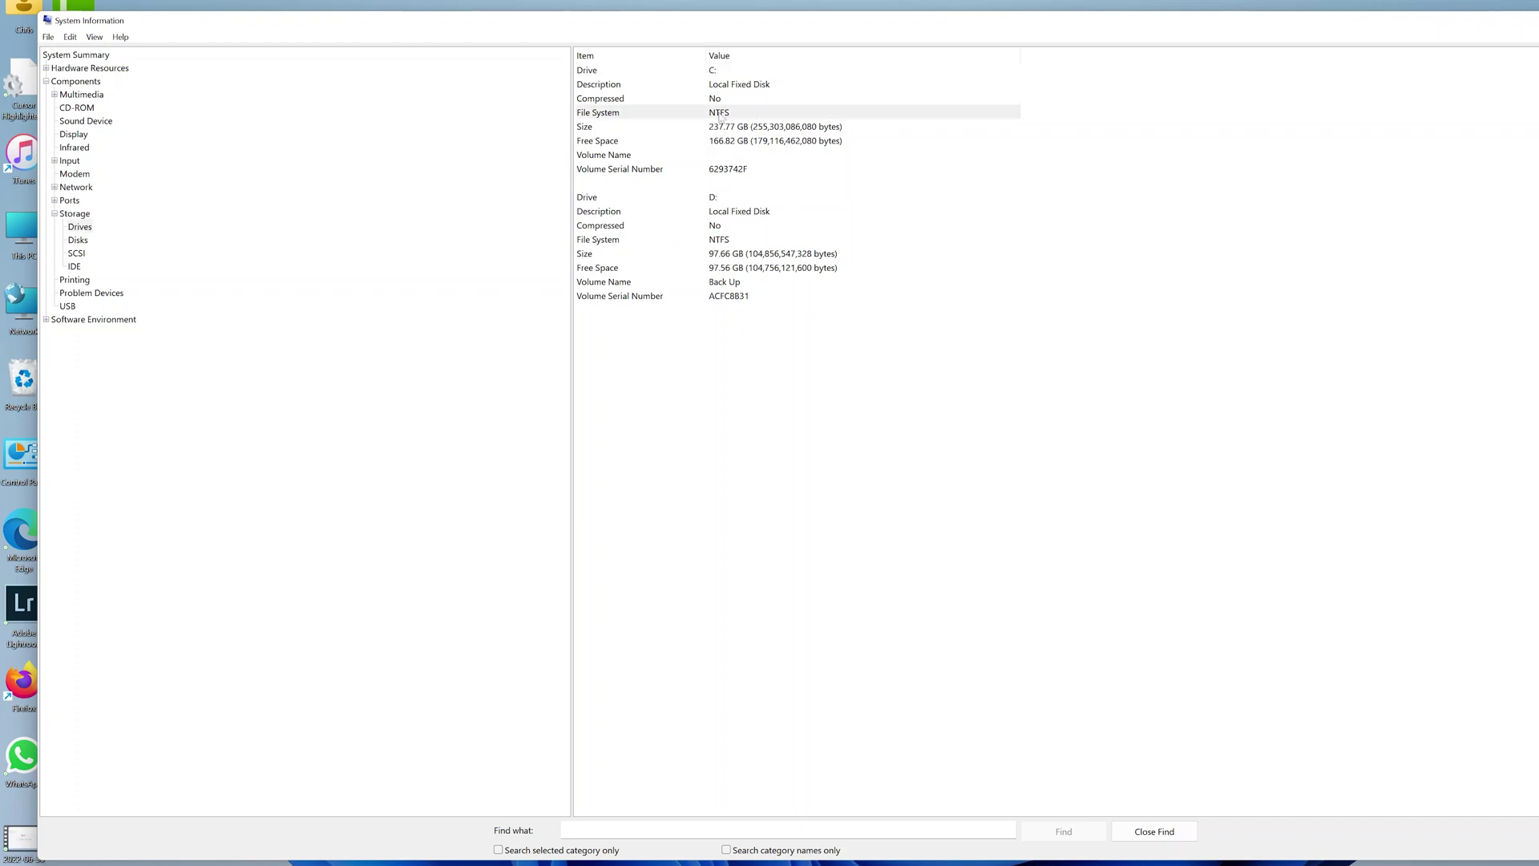
pyautogui.click(733, 128)
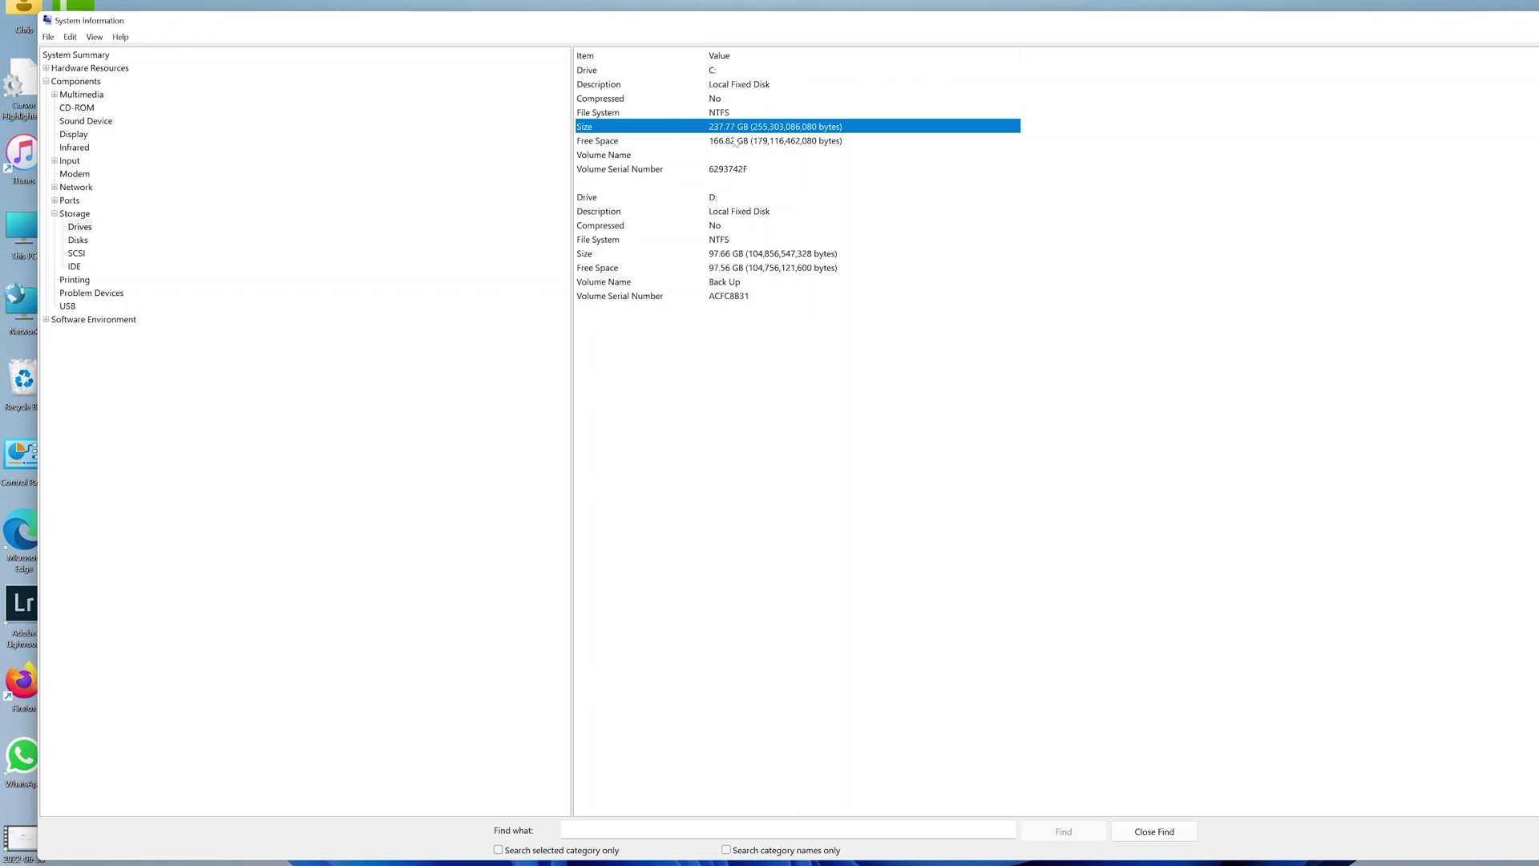
pyautogui.click(734, 142)
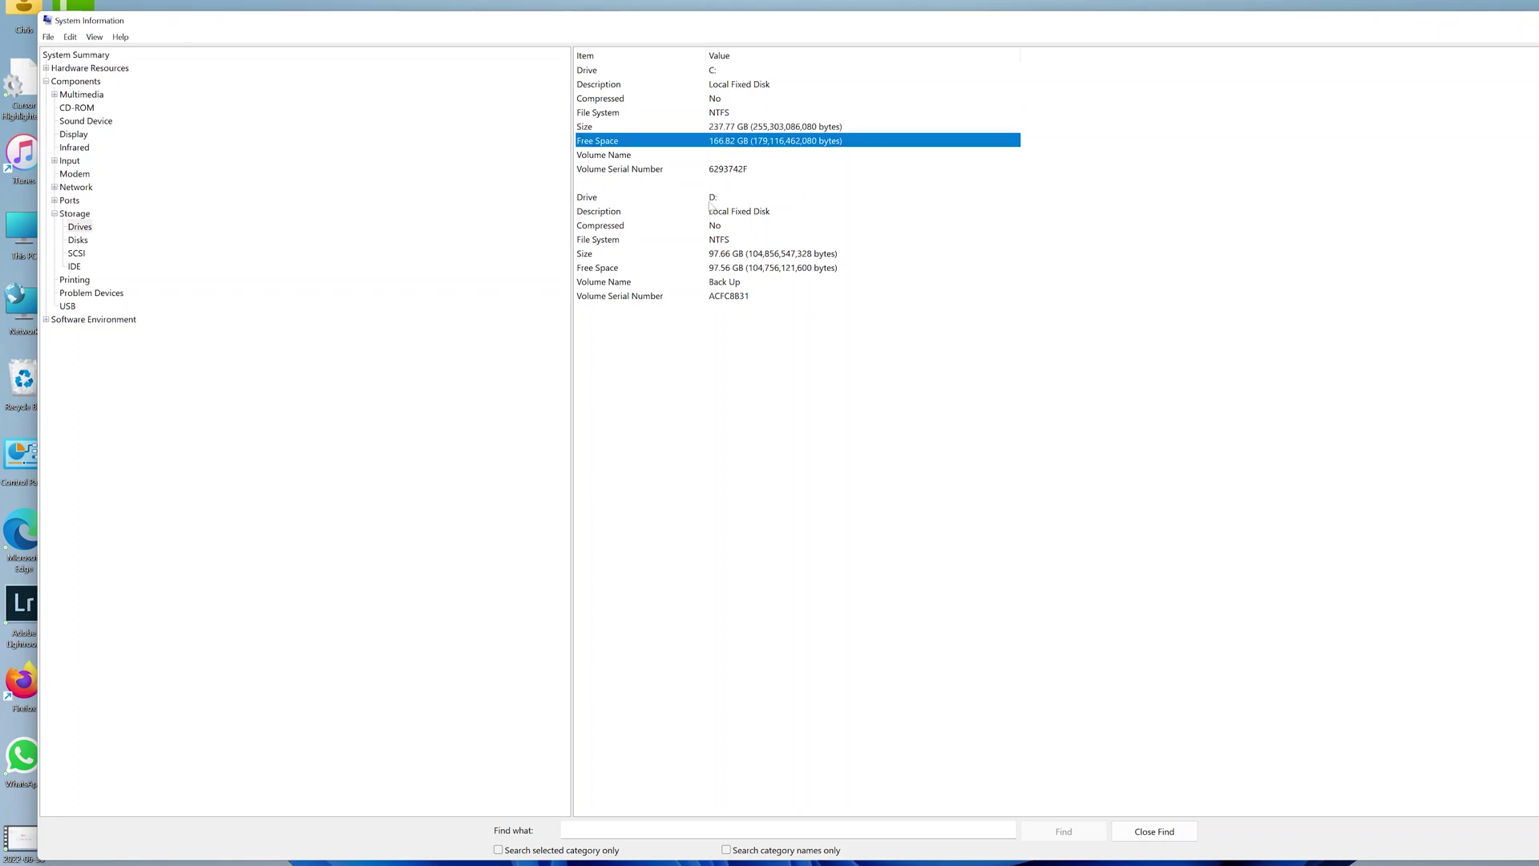
pyautogui.click(723, 244)
pyautogui.click(723, 255)
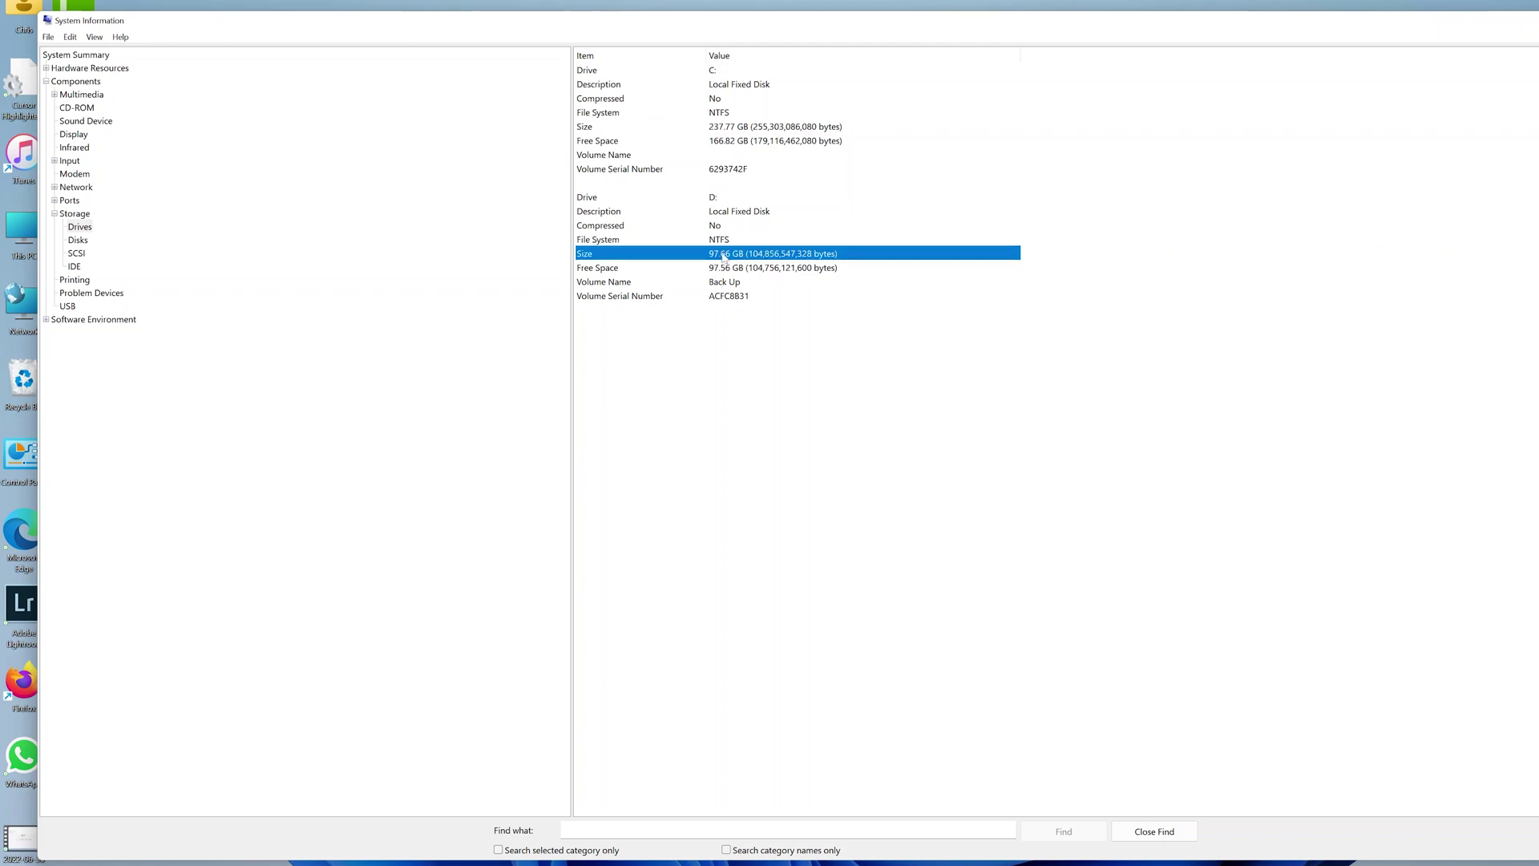
pyautogui.click(724, 270)
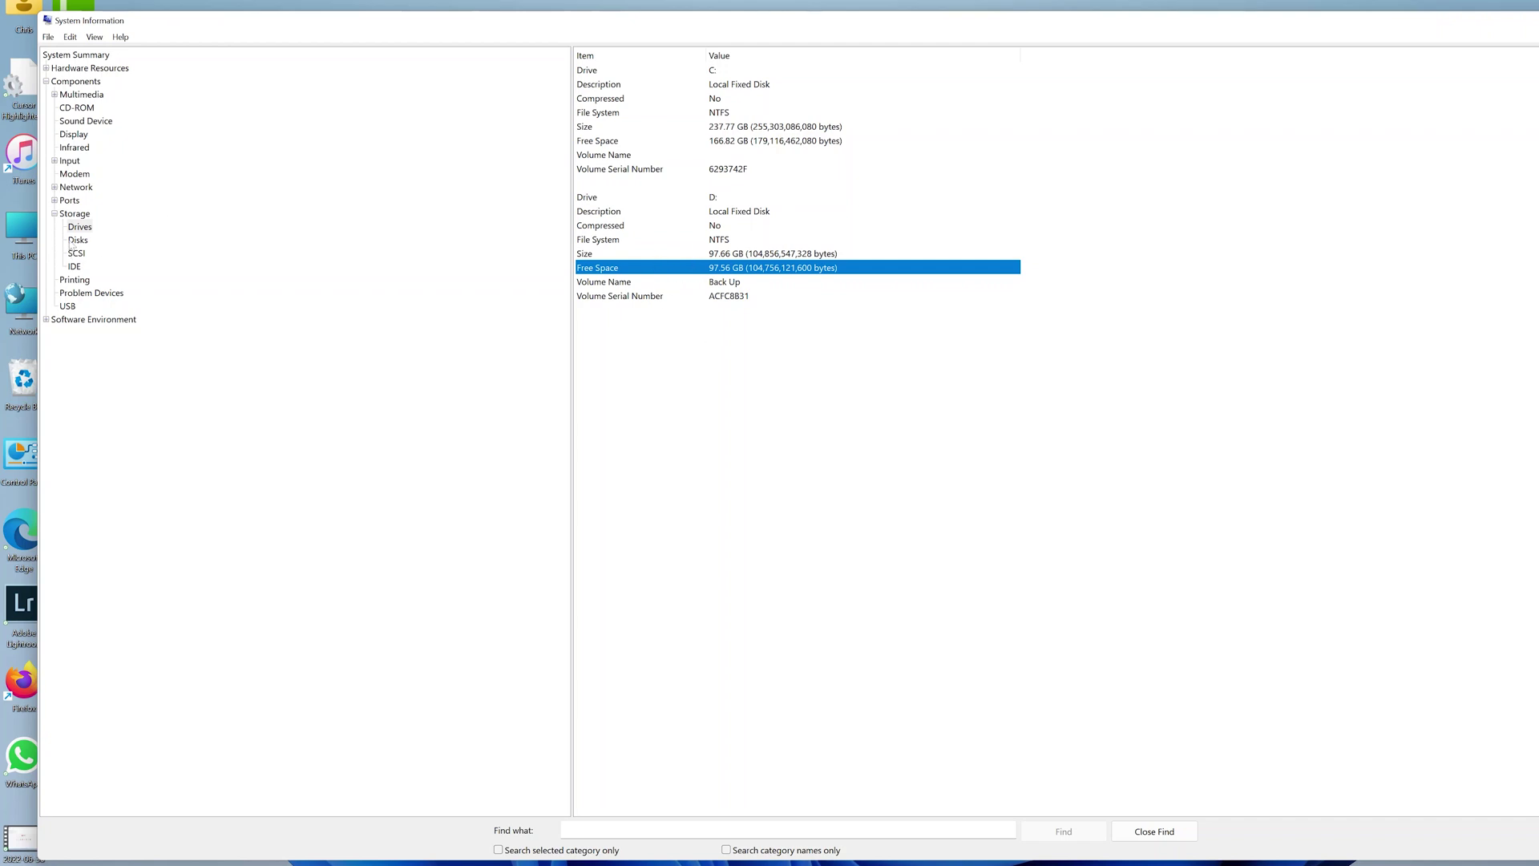
pyautogui.click(78, 241)
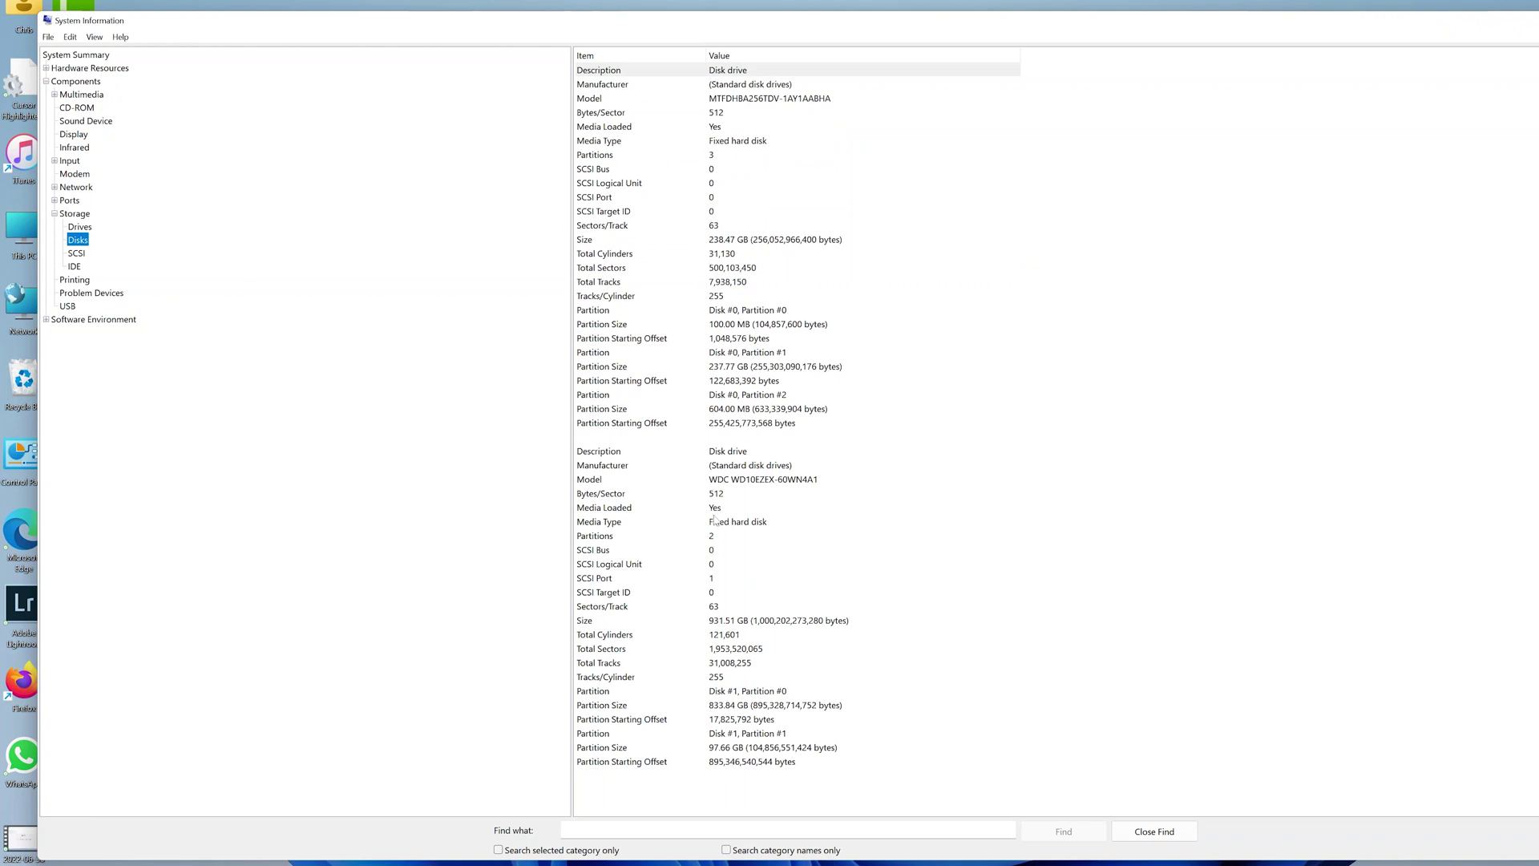
# Step: Recheck the 931.51 GB disk, compare Drives and Disks again, then close System Information
pyautogui.click(716, 622)
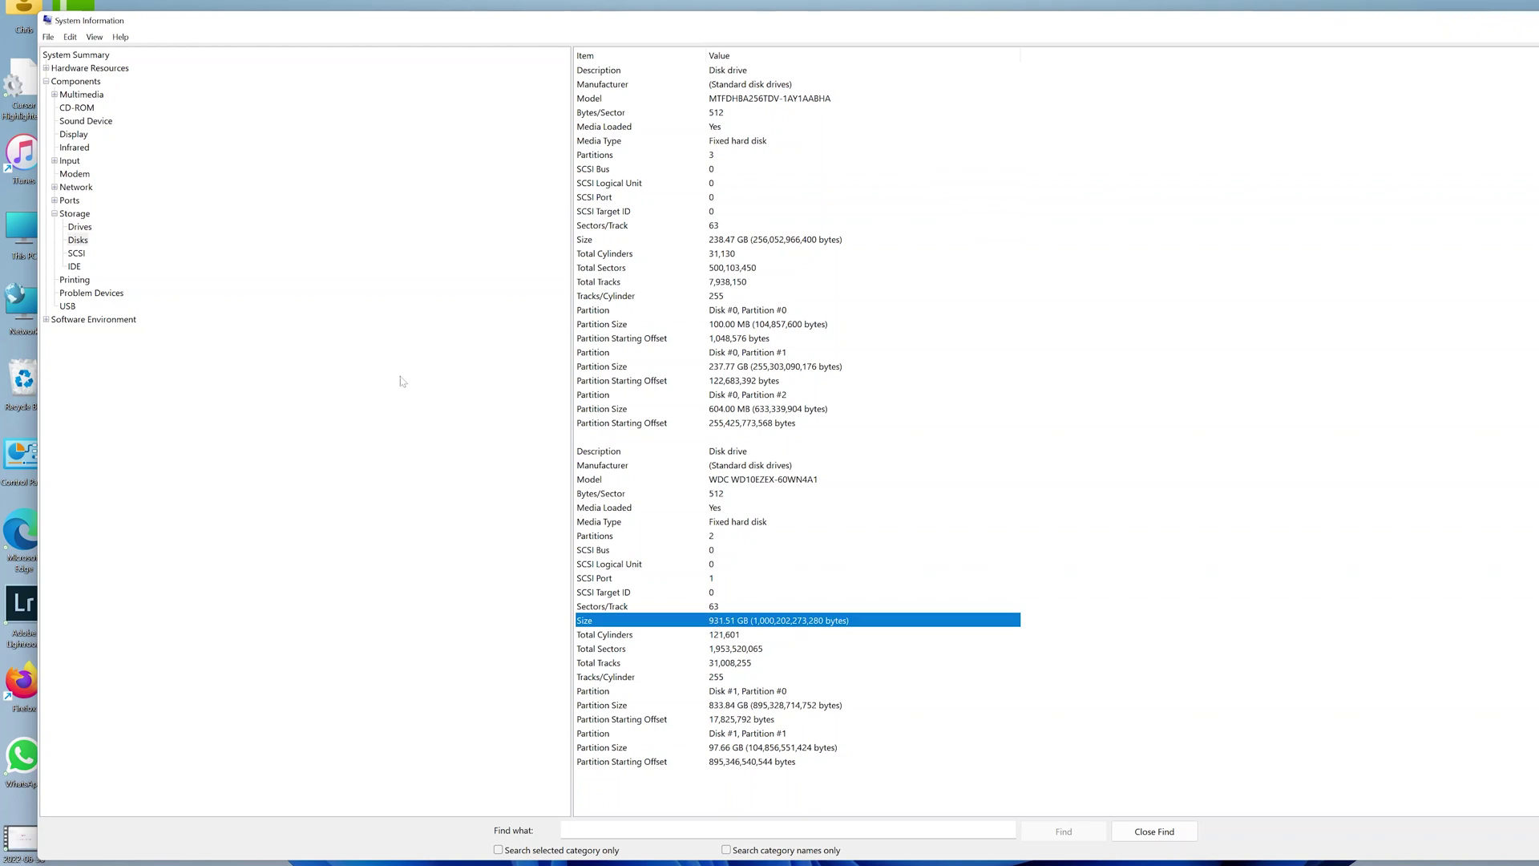
pyautogui.click(79, 228)
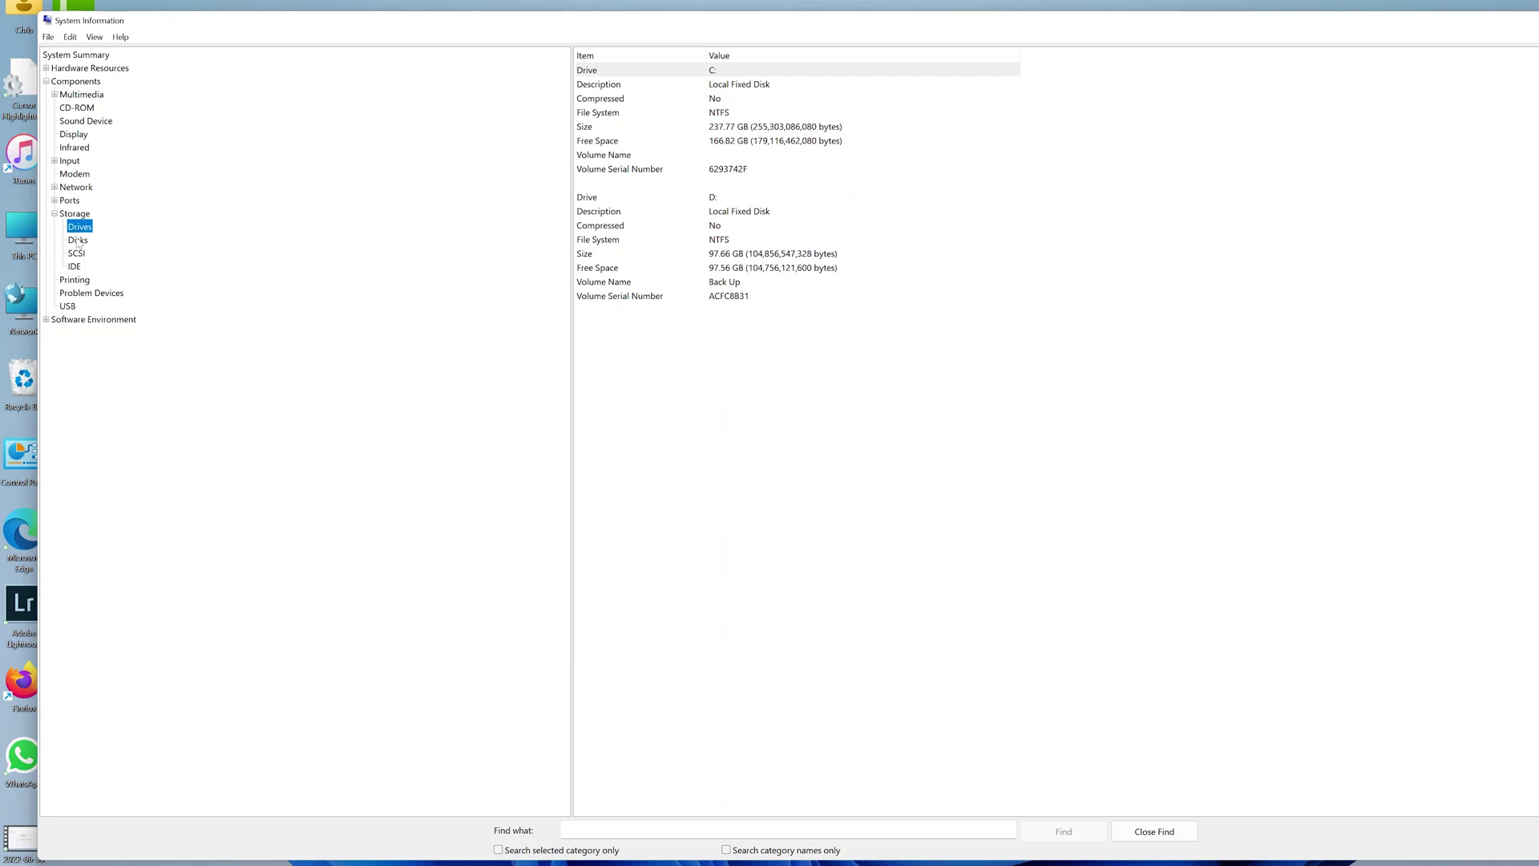
pyautogui.click(78, 241)
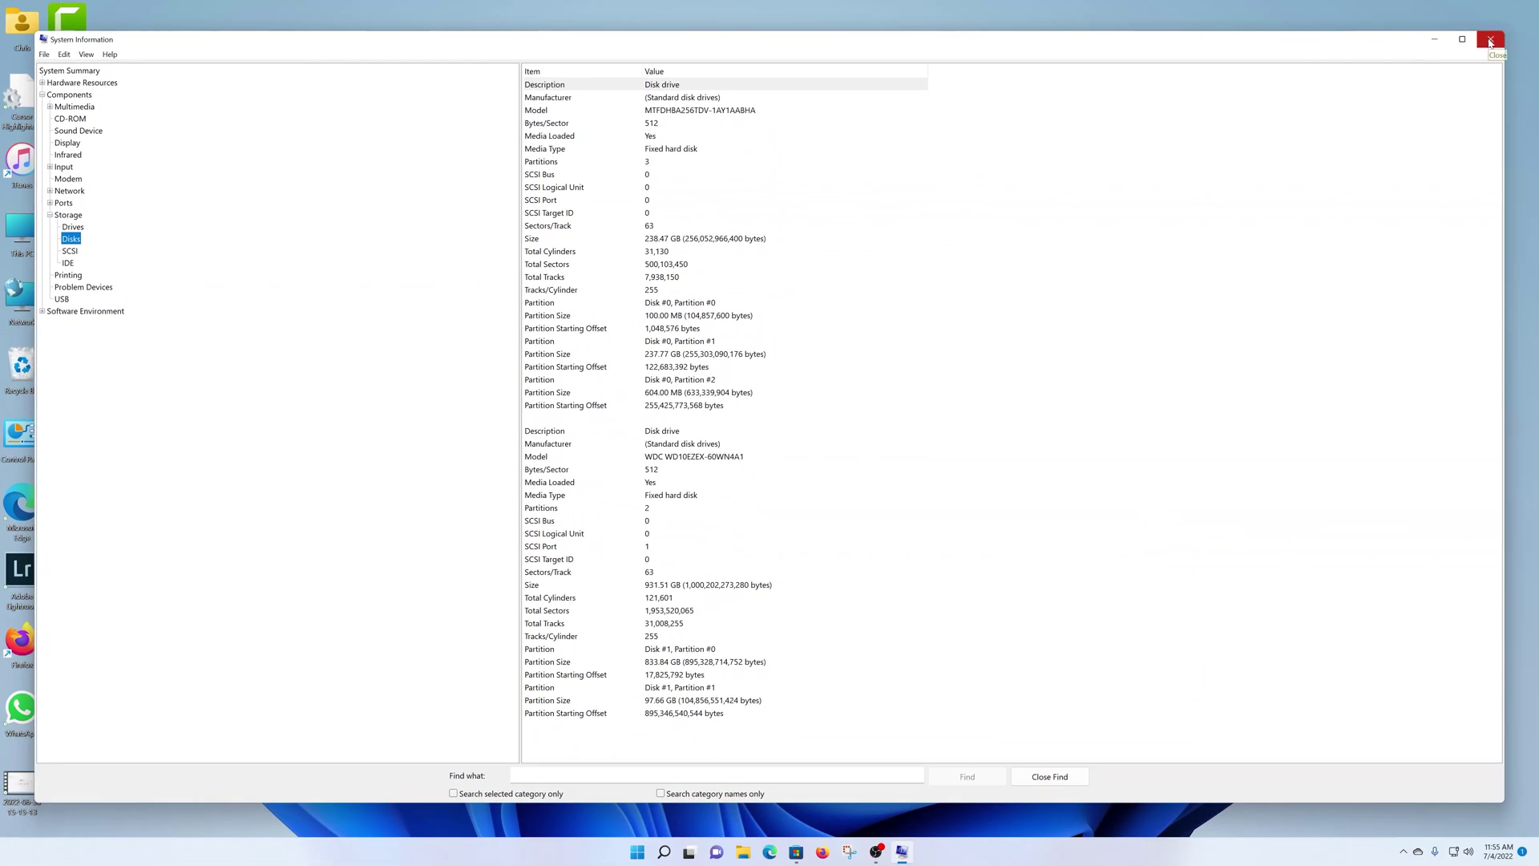
pyautogui.click(1489, 41)
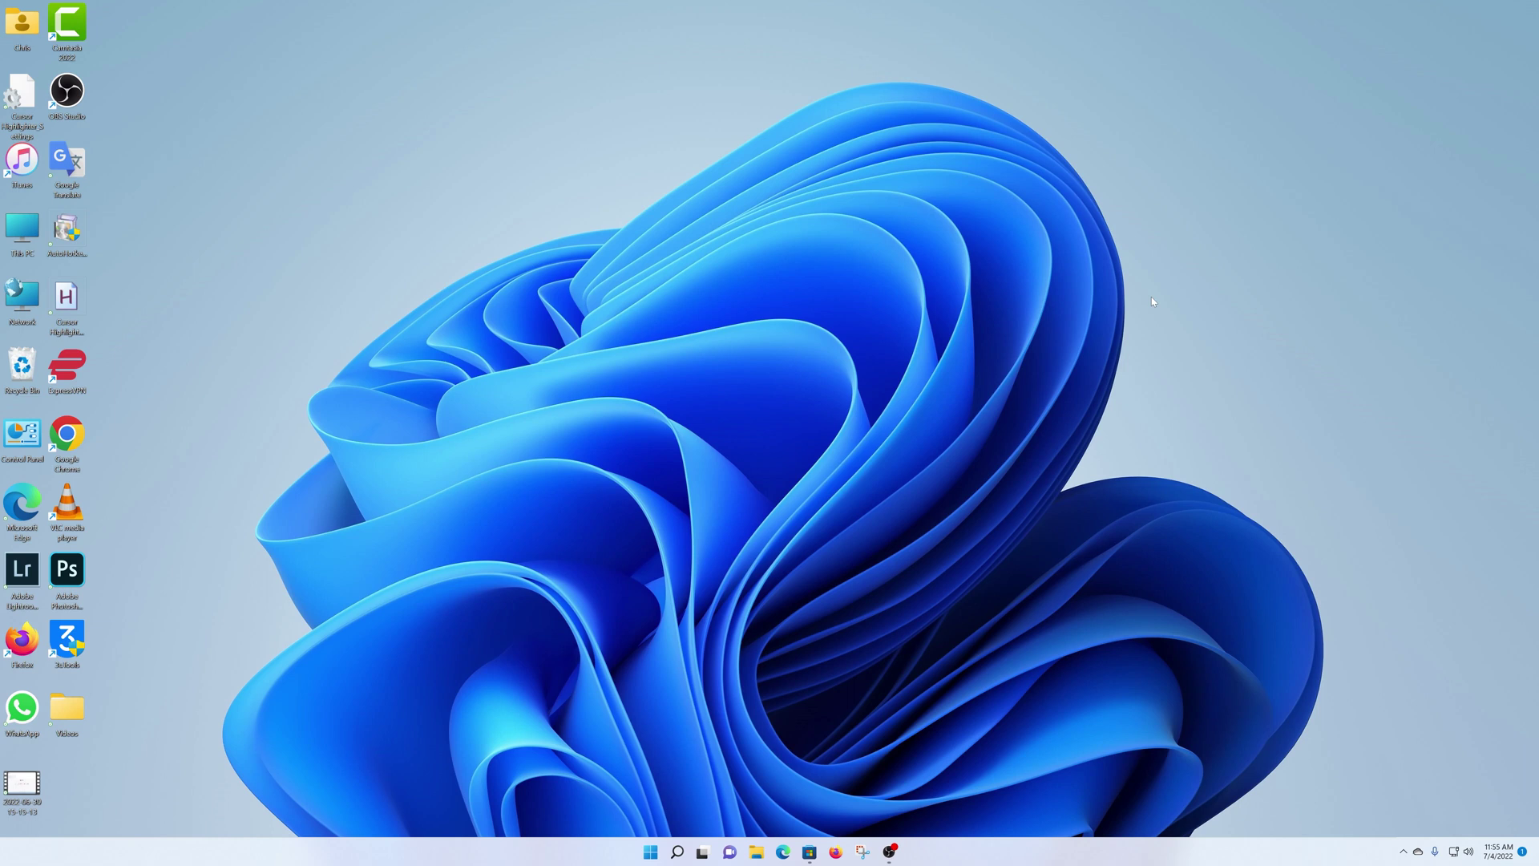
# Step: Open Command Prompt via a 'cmd' search, center the window, and run systeminfo.exe
pyautogui.click(649, 852)
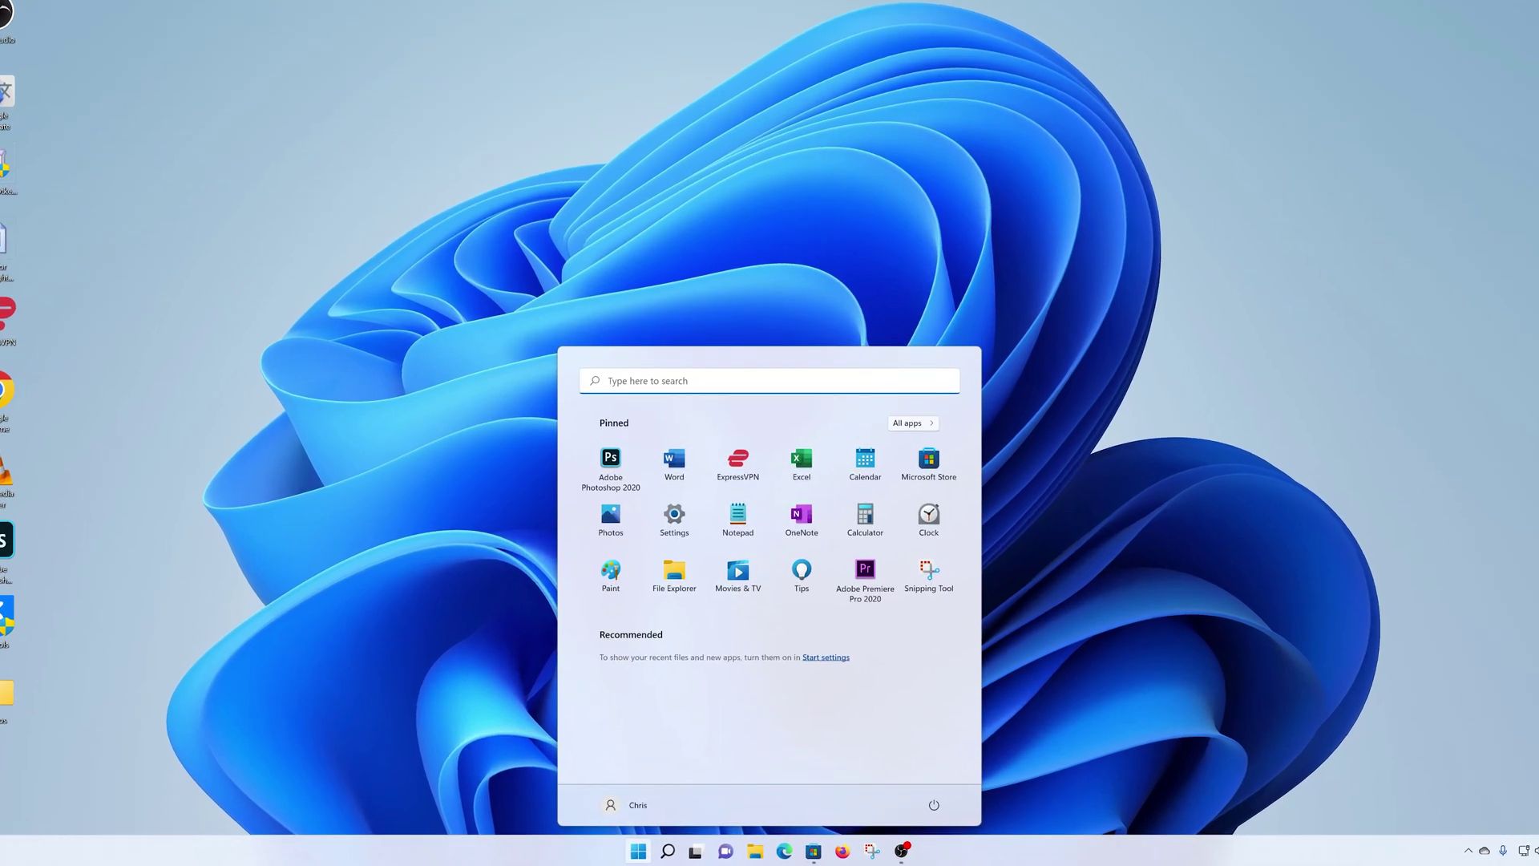
pyautogui.click(688, 425)
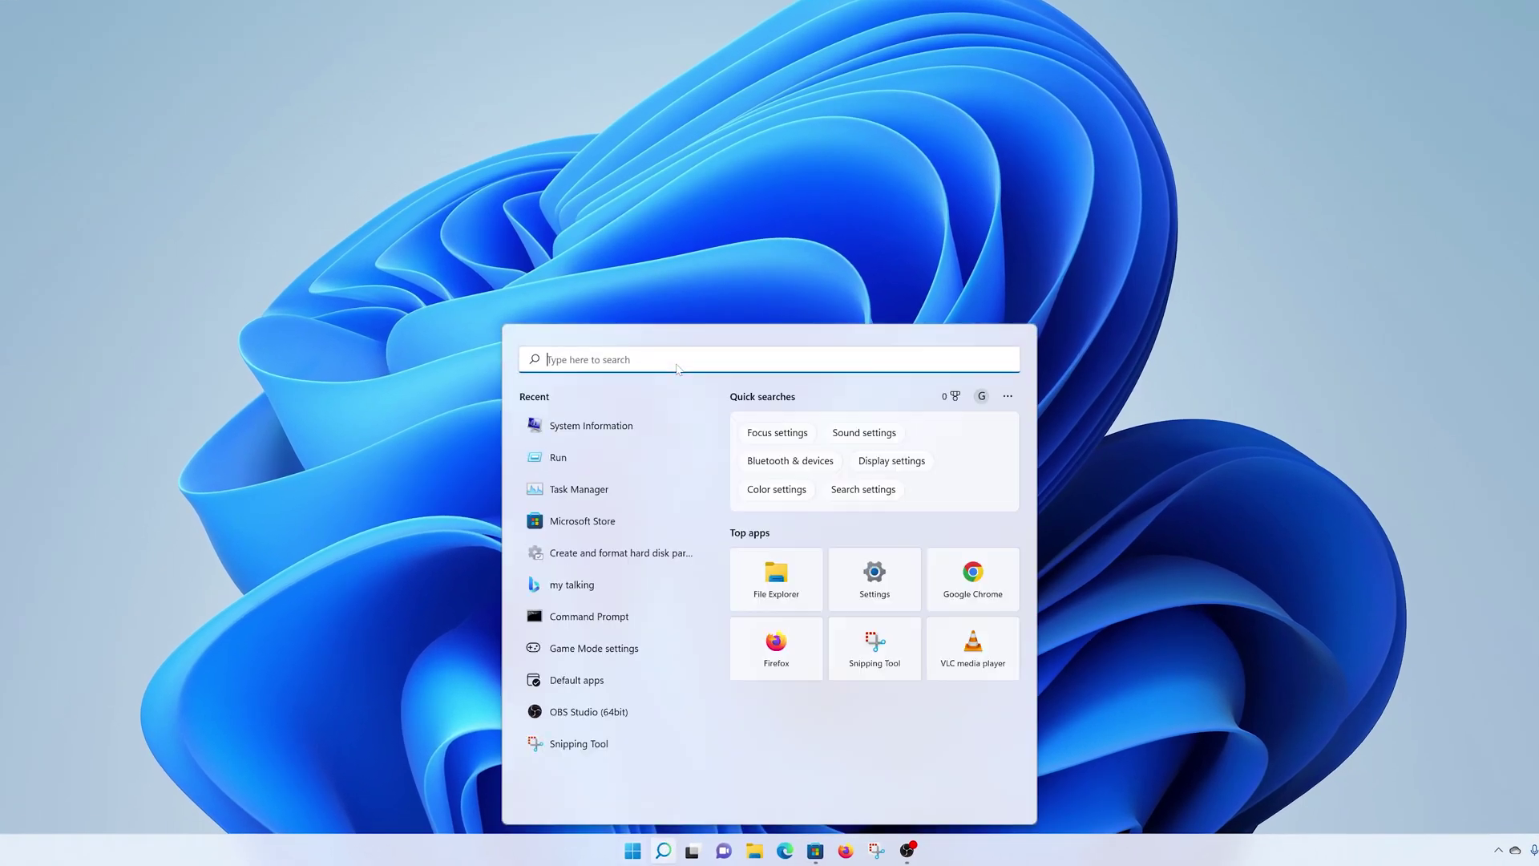
pyautogui.write('cmd')
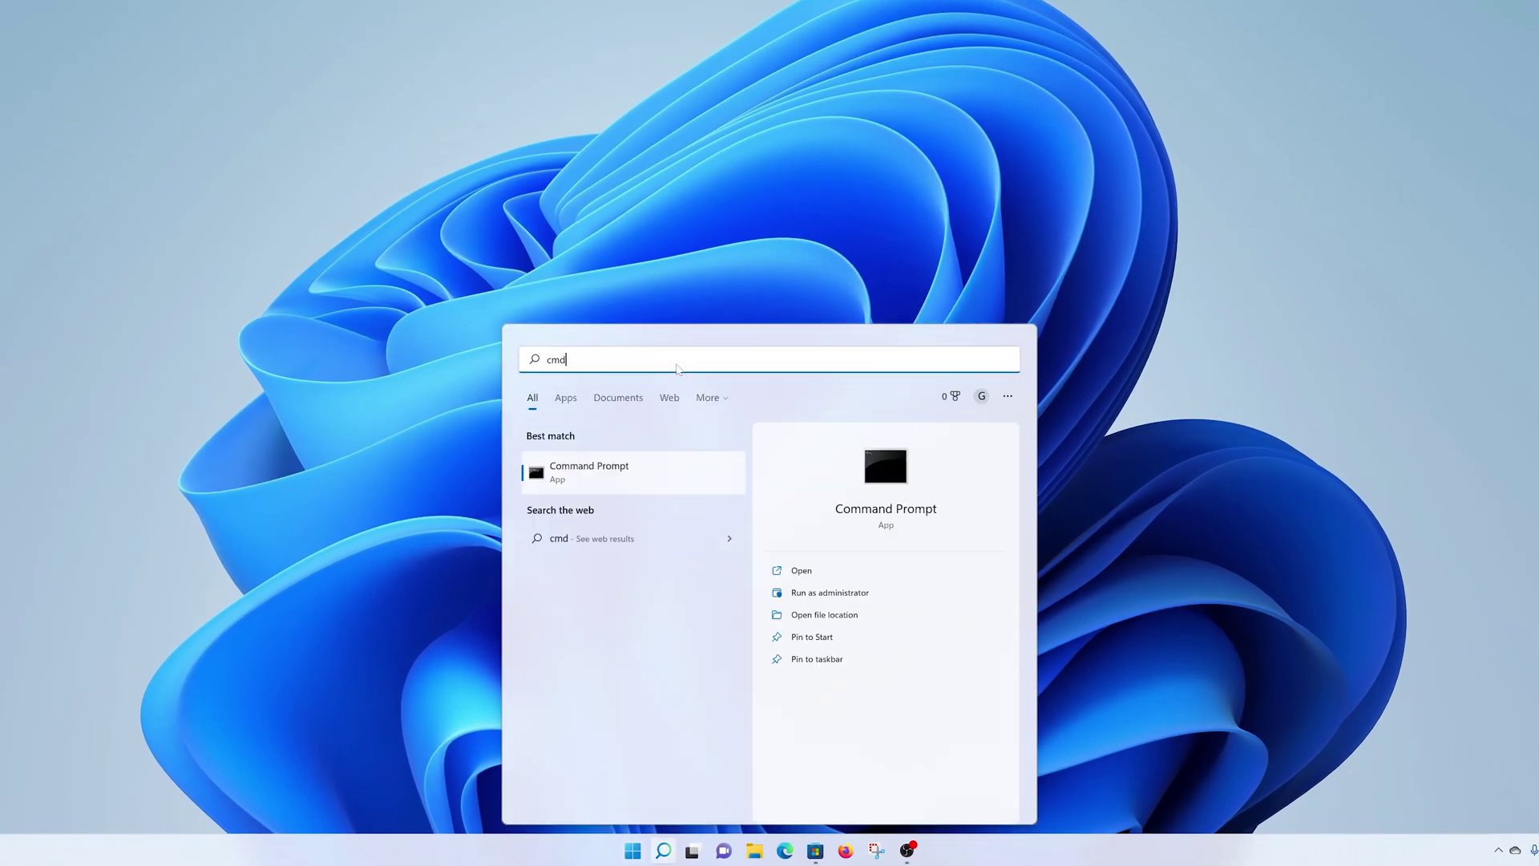
pyautogui.press('Return')
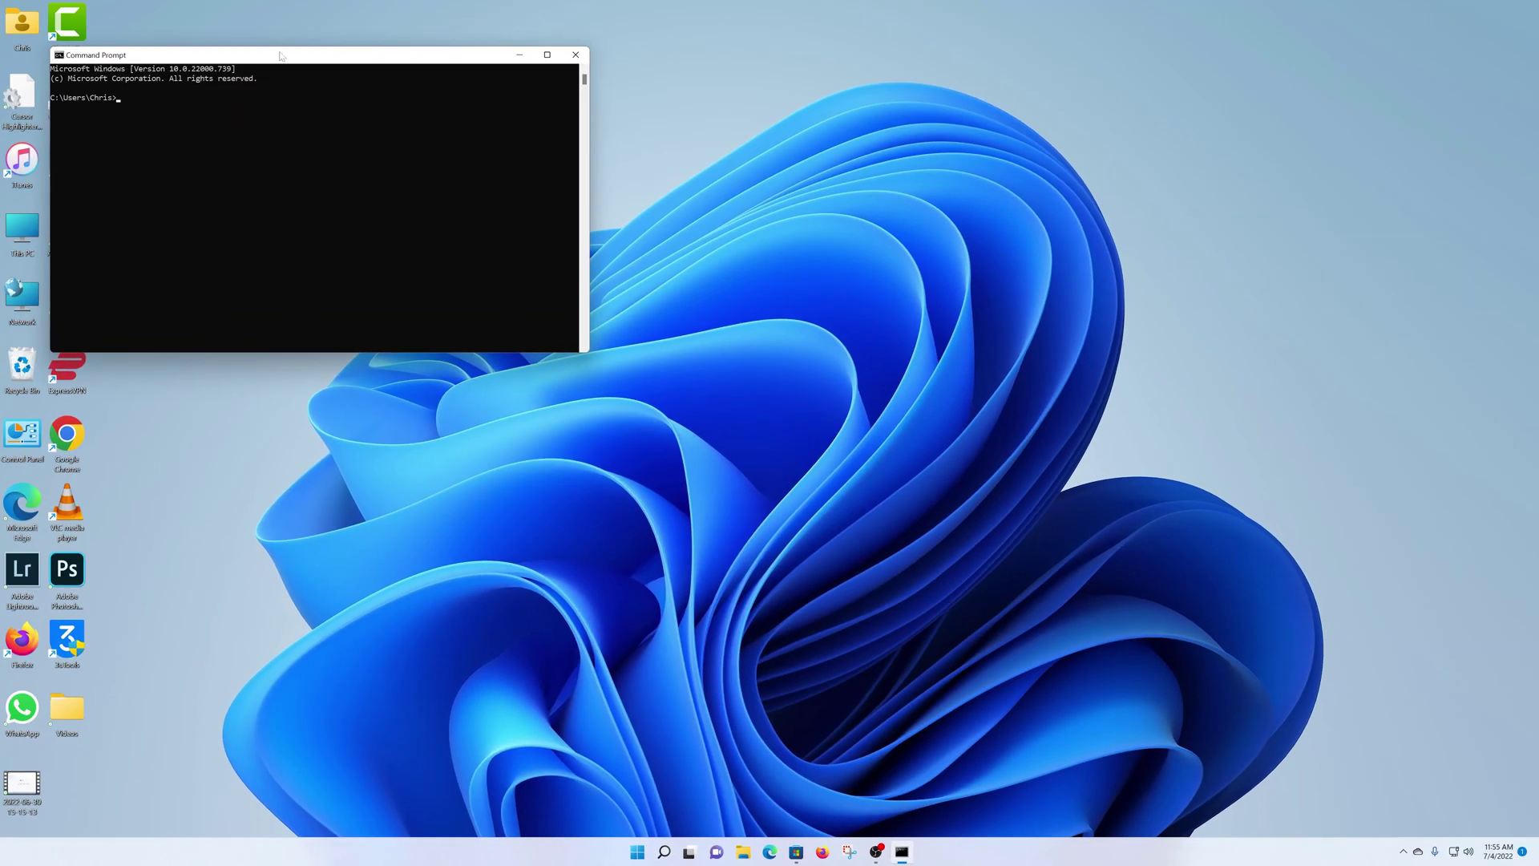
pyautogui.moveTo(281, 62); pyautogui.dragTo(726, 228)
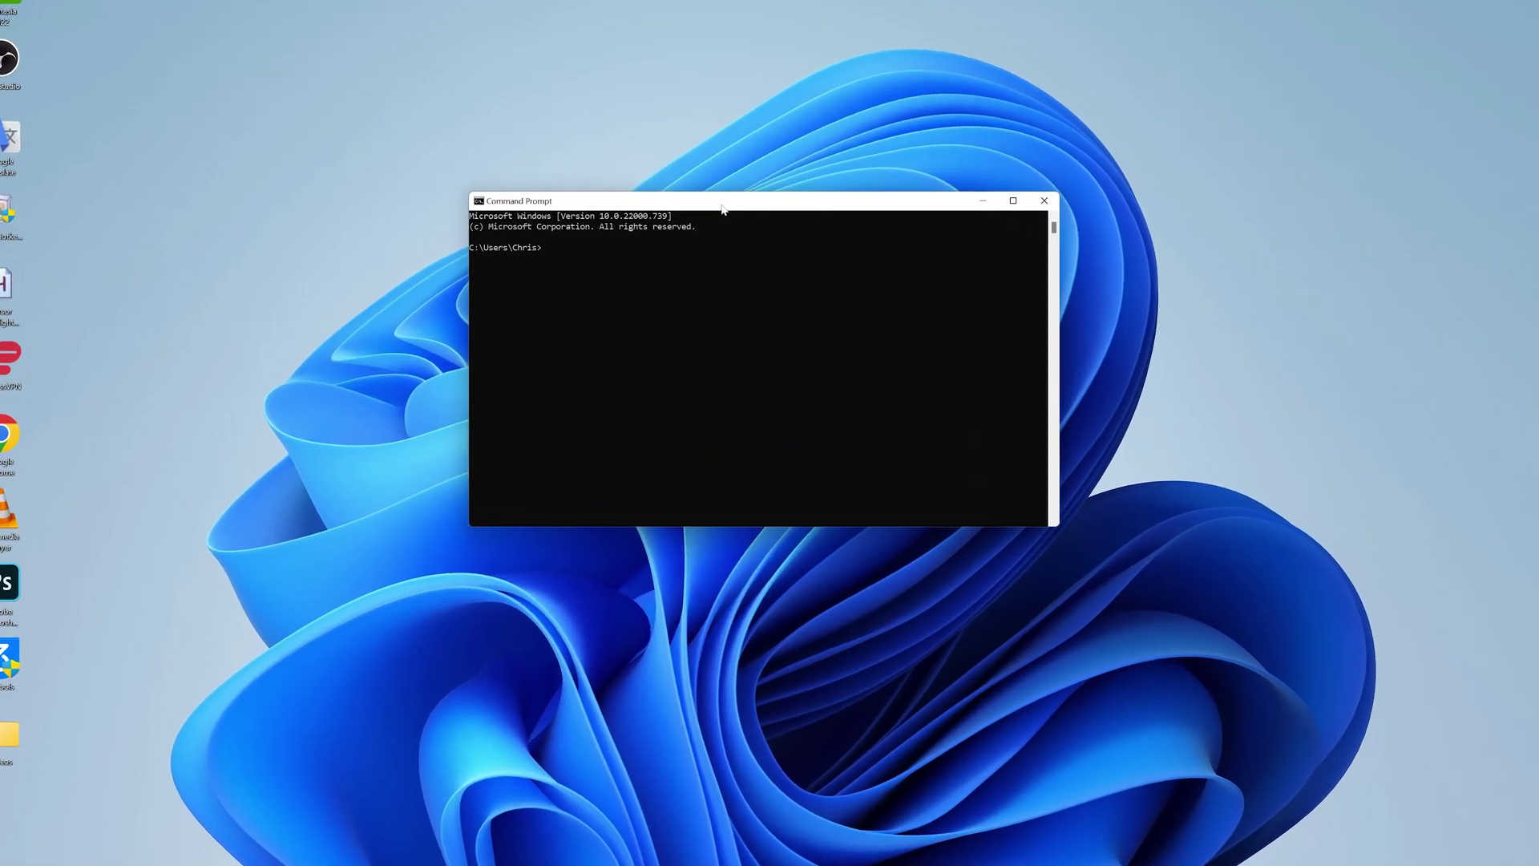
pyautogui.write('systemin')
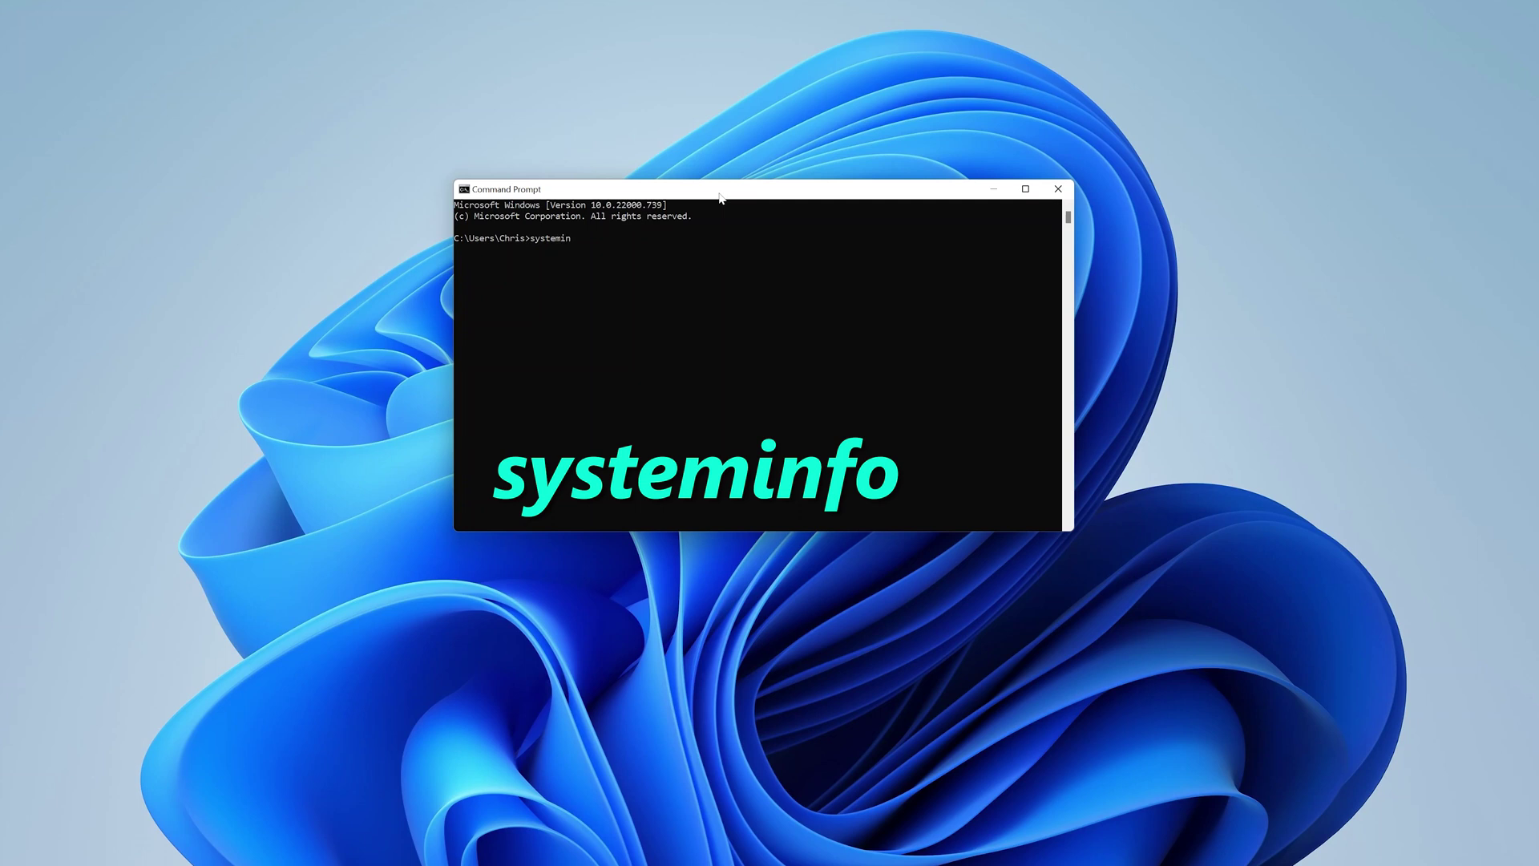
pyautogui.write('fo.ex')
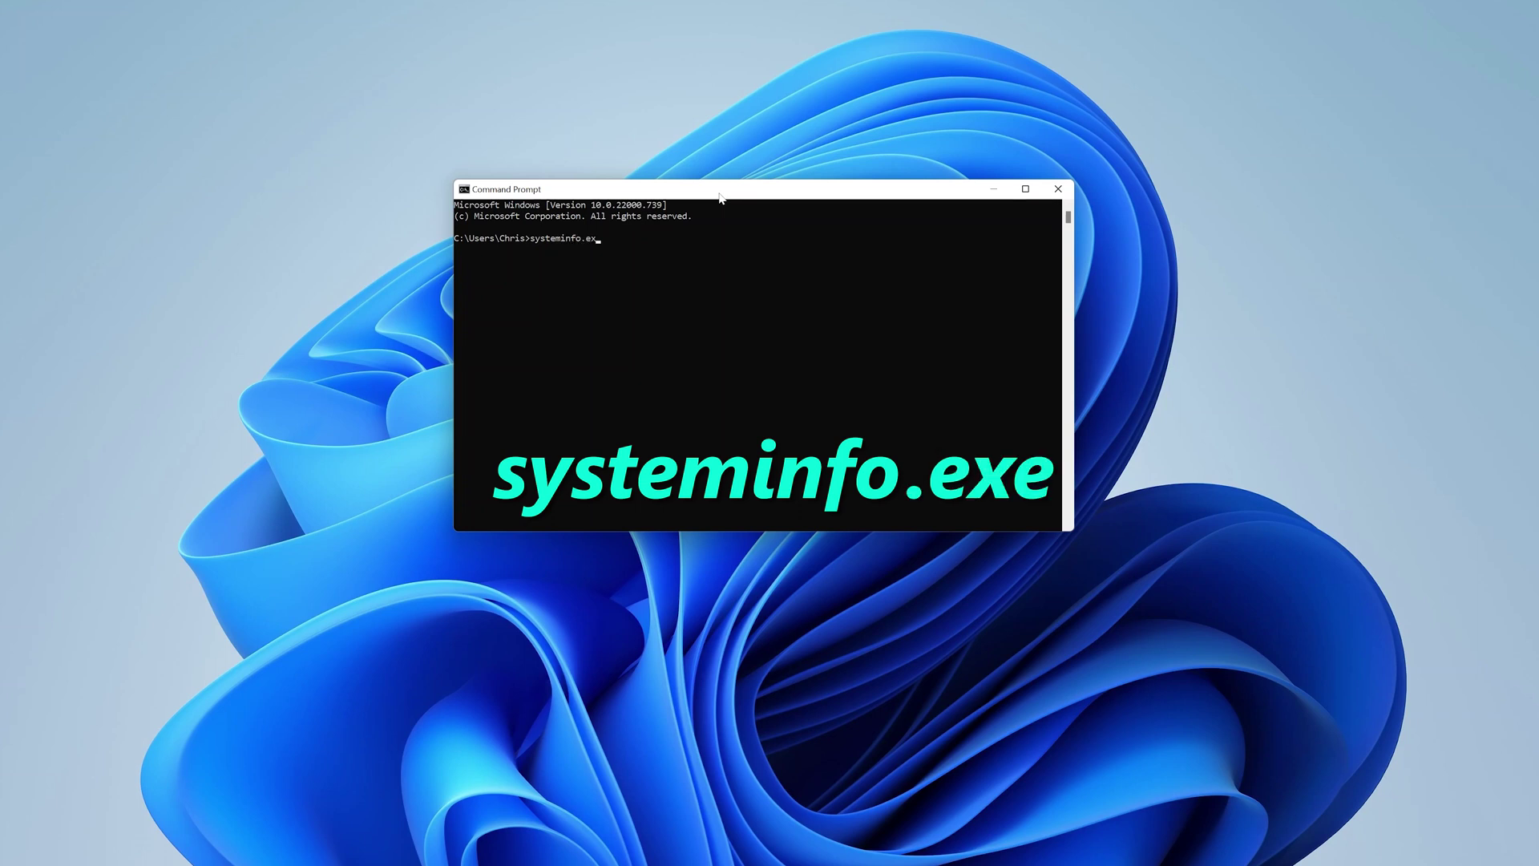
pyautogui.write('e')
pyautogui.press('Return')
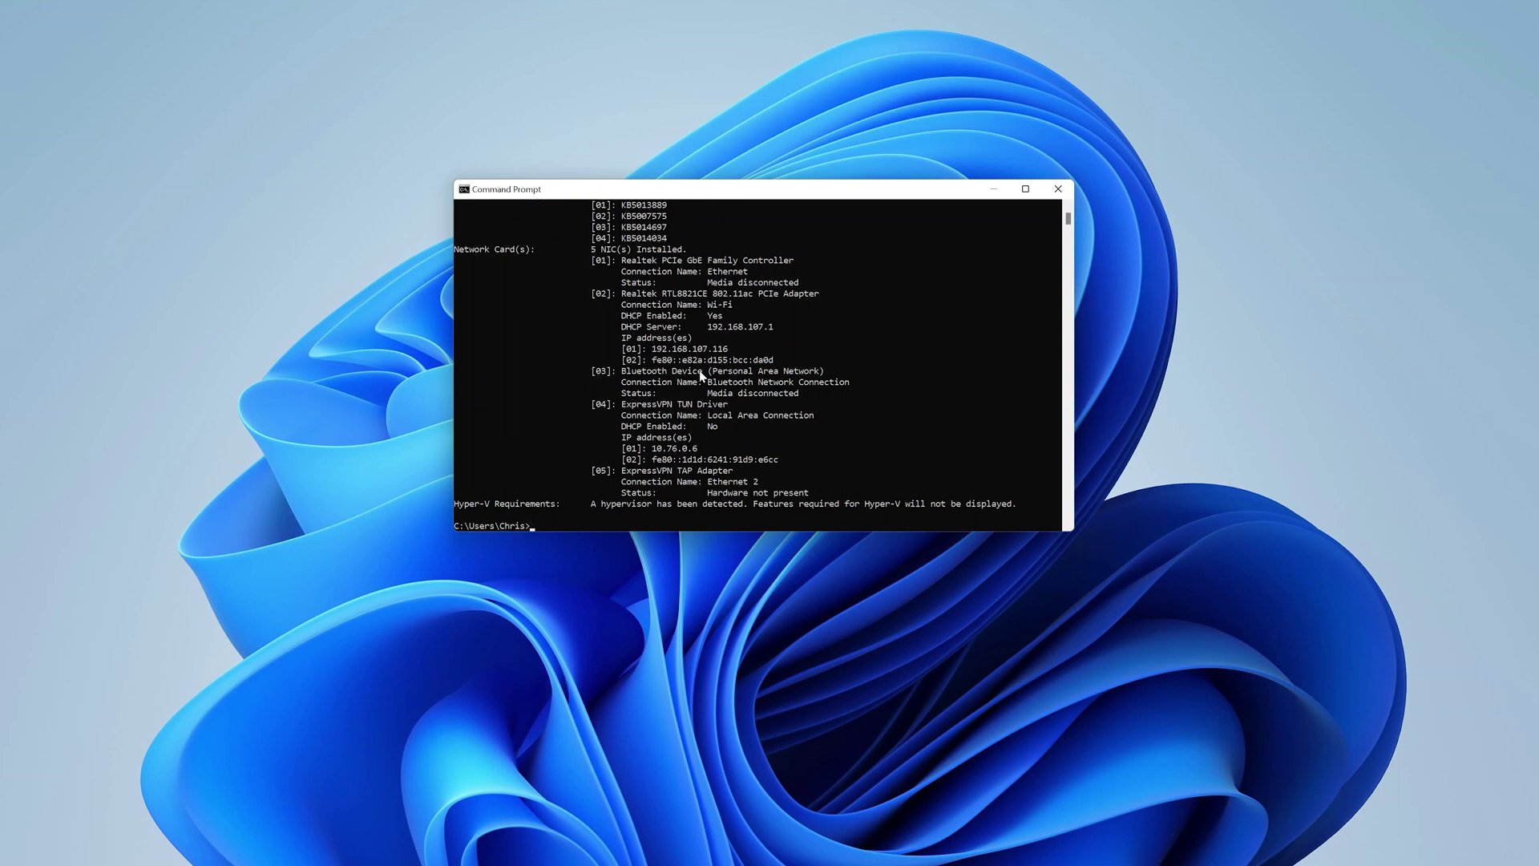
# Step: Scroll up the systeminfo output to mark the System Manufacturer and Intel64 processor lines
pyautogui.scroll(5, 703, 405)
pyautogui.scroll(5, 703, 405)
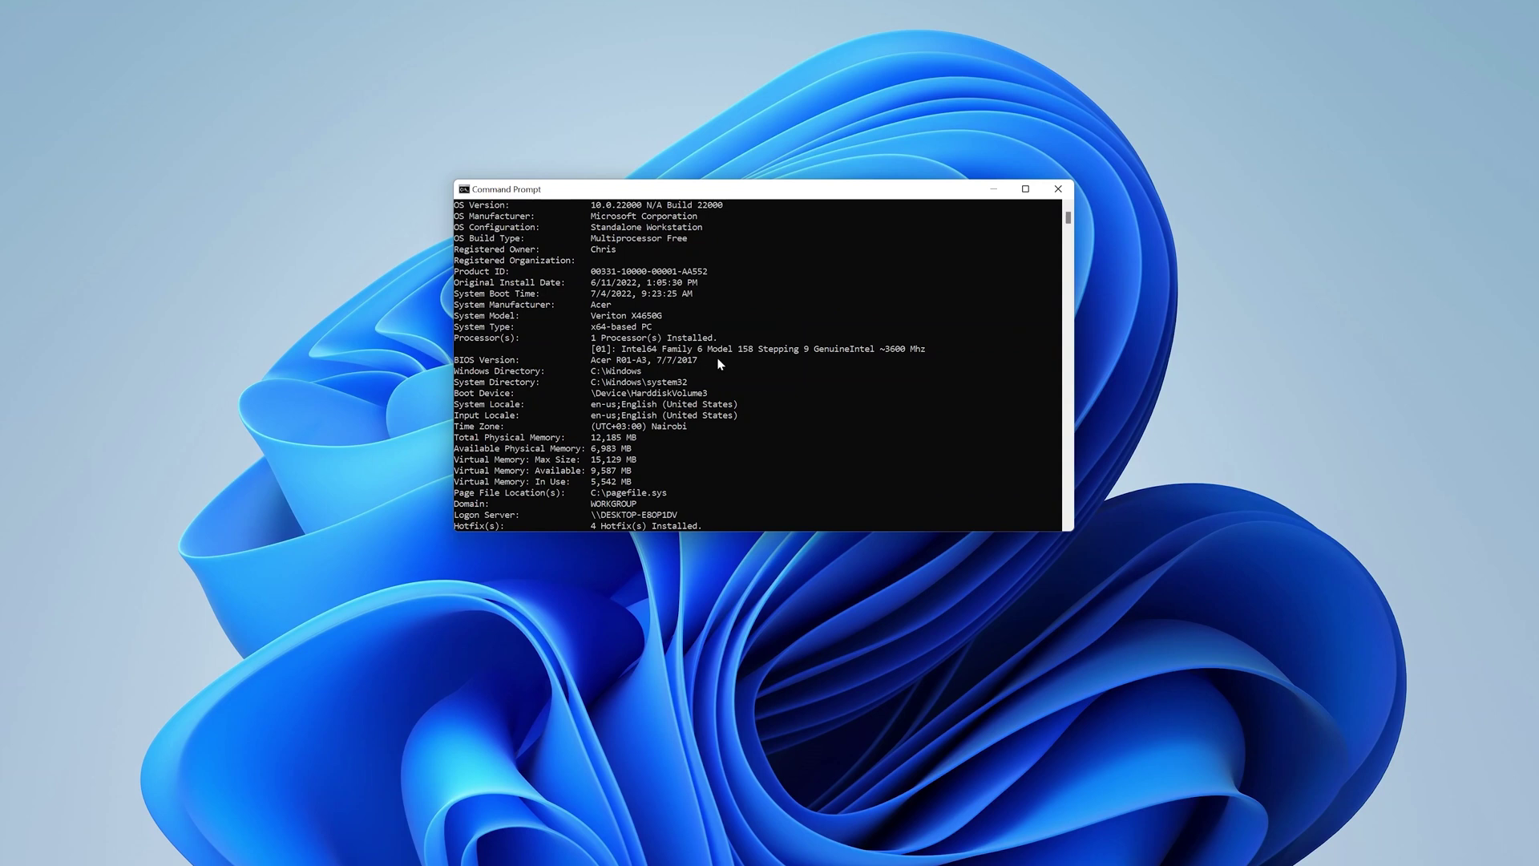
pyautogui.click(526, 305)
pyautogui.scroll(3, 598, 391)
pyautogui.press('Down')
pyautogui.press('Down')
pyautogui.press('Down')
pyautogui.press('Left')
pyautogui.press('Left')
pyautogui.press('Left')
pyautogui.press('Left')
pyautogui.press('Left')
pyautogui.press('Left')
pyautogui.press('Left')
pyautogui.press('Left')
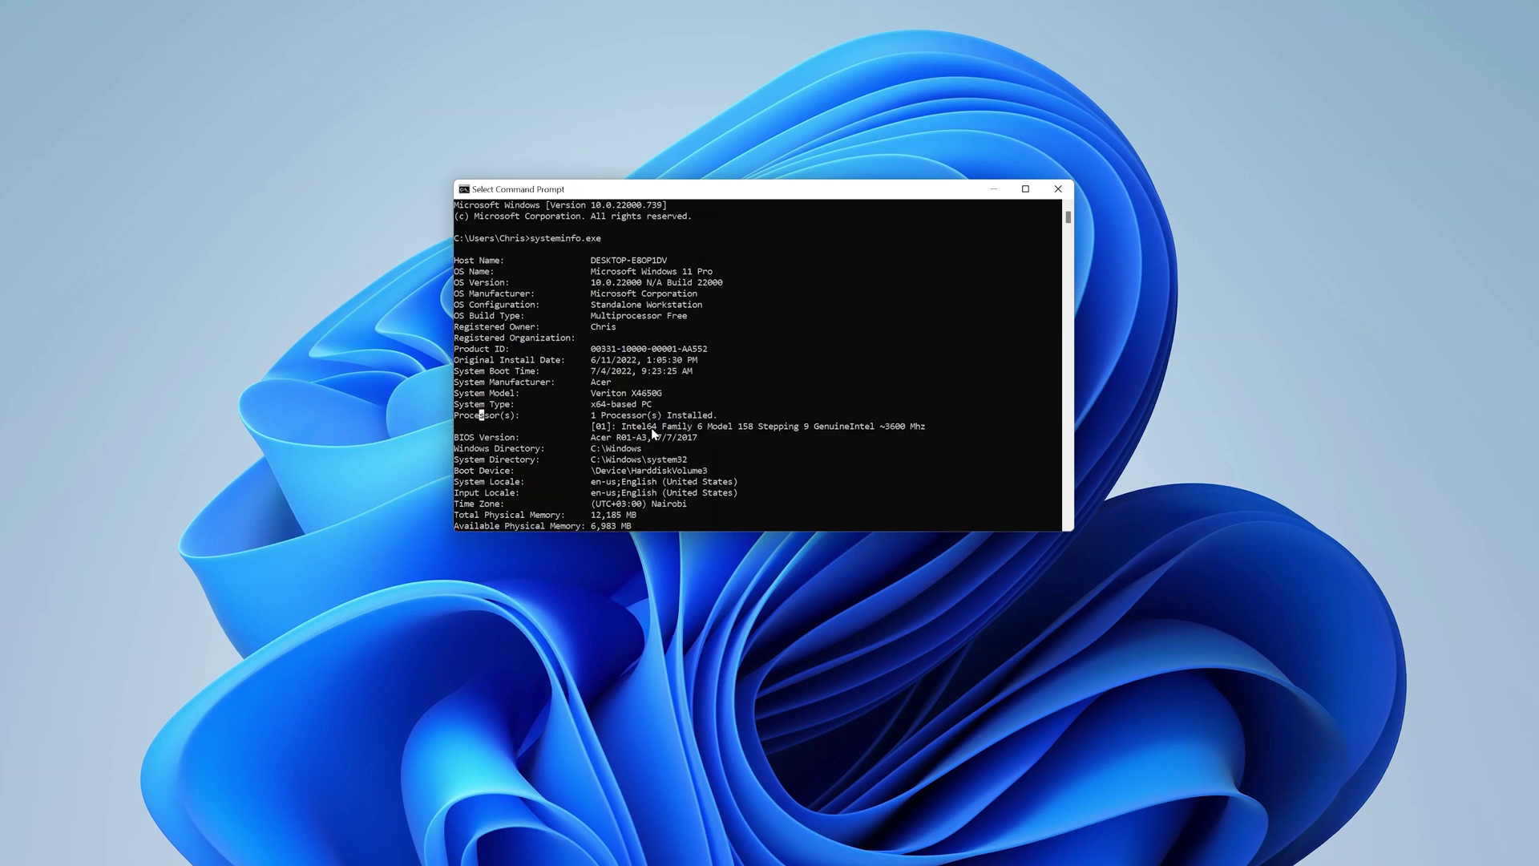
pyautogui.click(653, 428)
# Step: Scroll down through the rest of the report and close Command Prompt
pyautogui.scroll(-3, 784, 453)
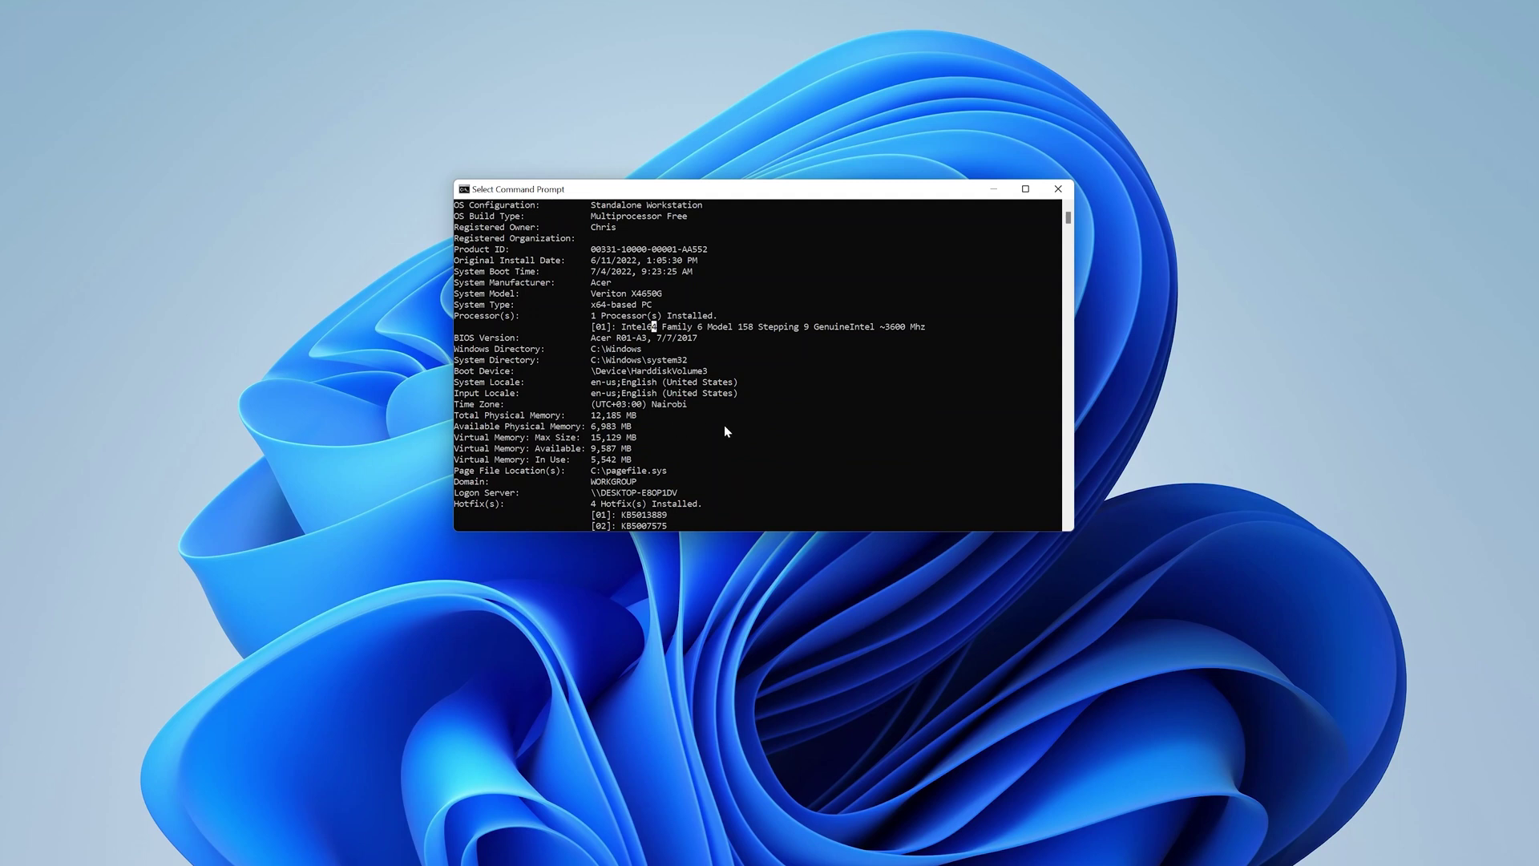
pyautogui.scroll(-6, 724, 426)
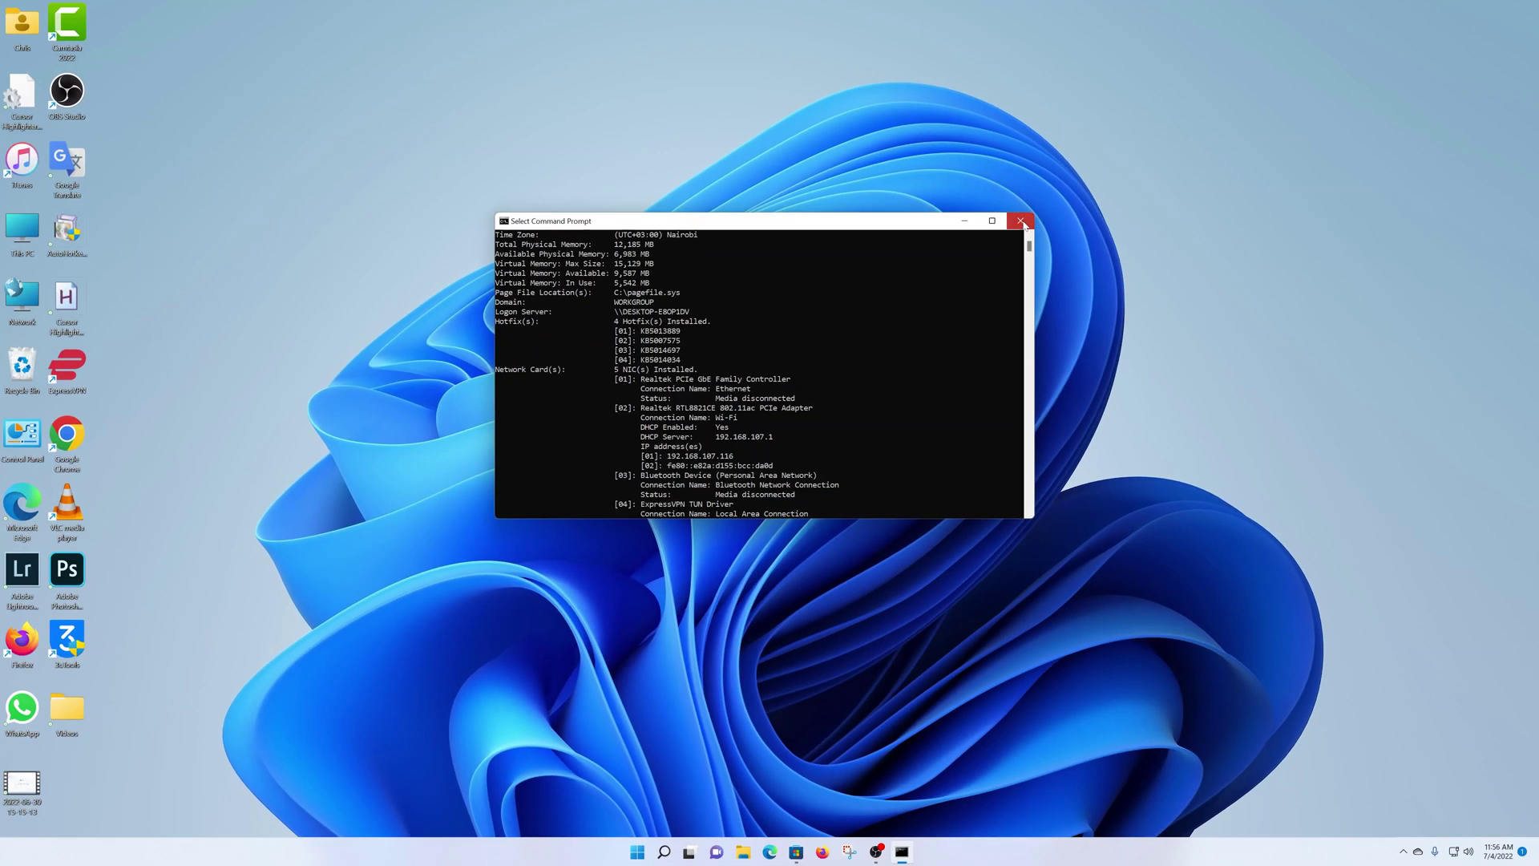
pyautogui.click(1058, 190)
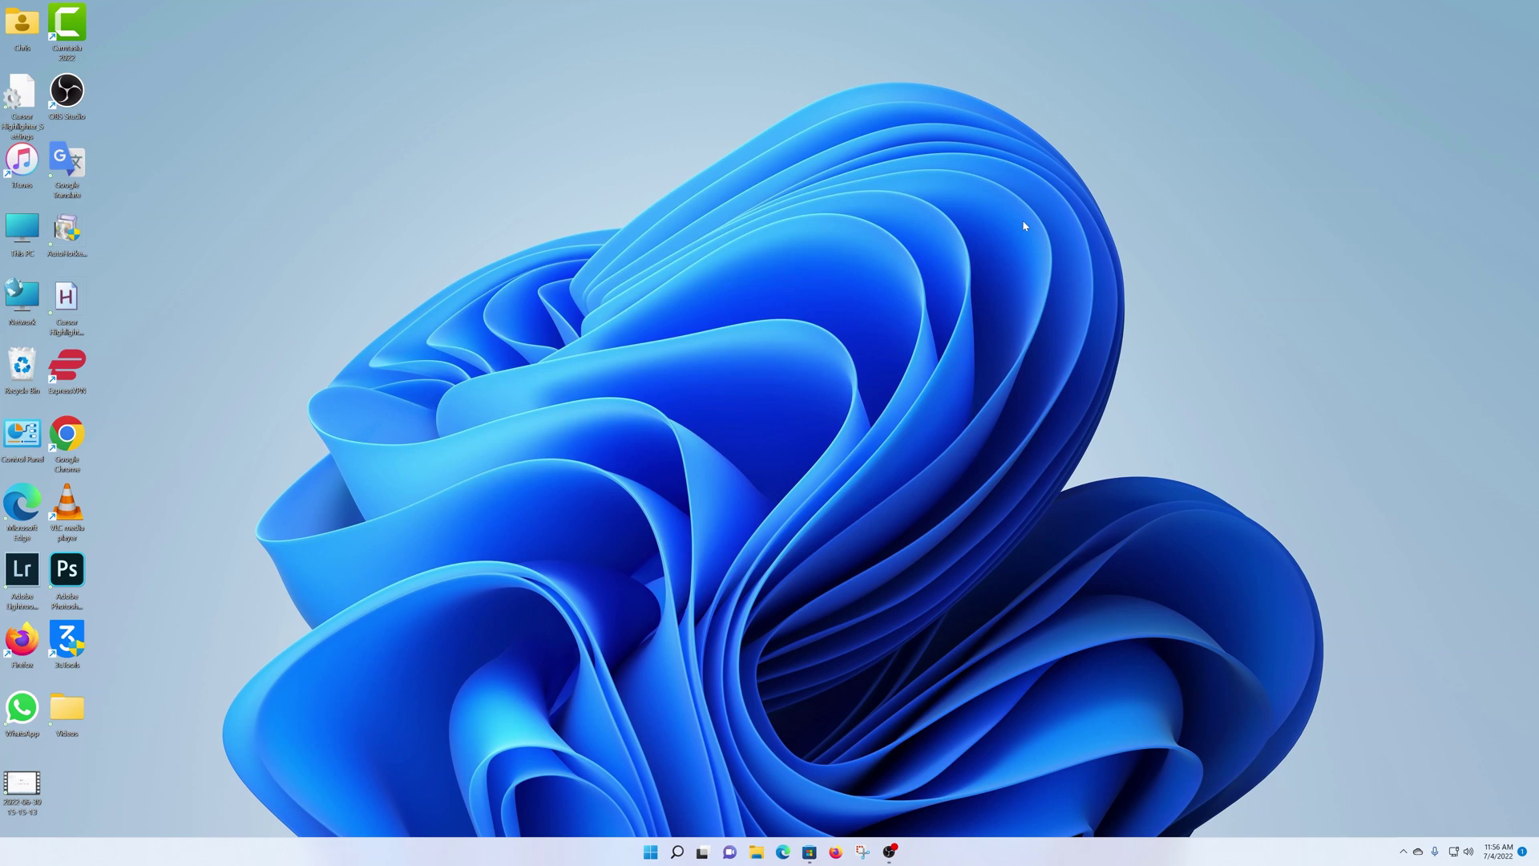